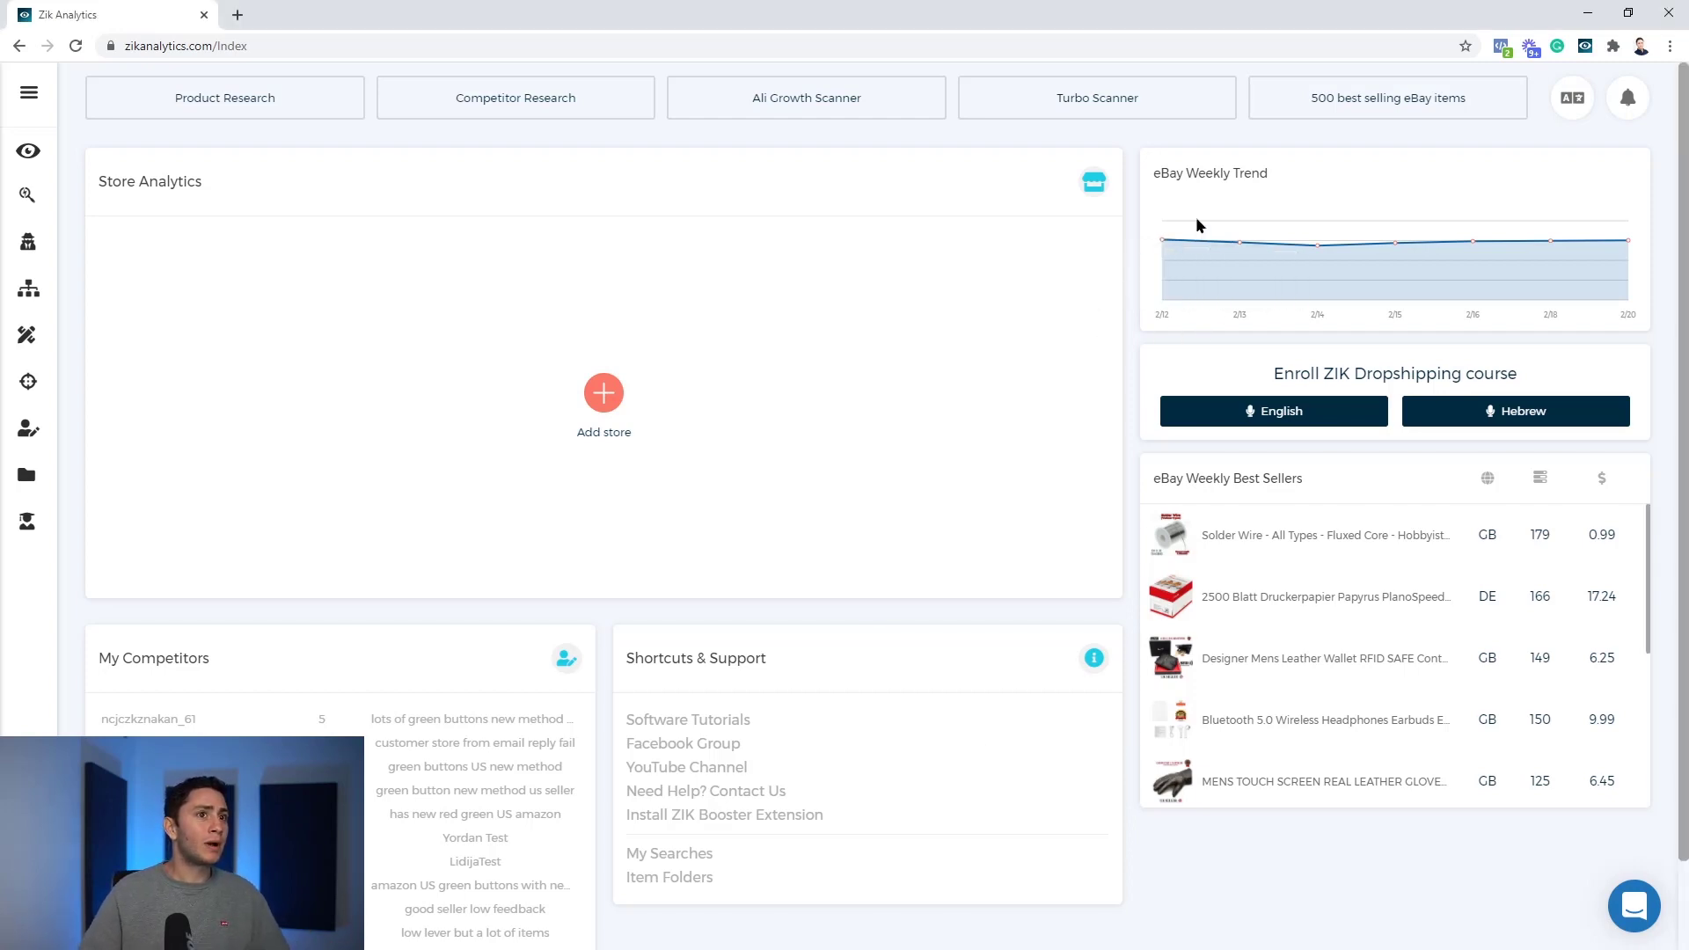
Step: In Quick Settings, keep China as shipping location and set Aliexpress.com as source website
click(29, 195)
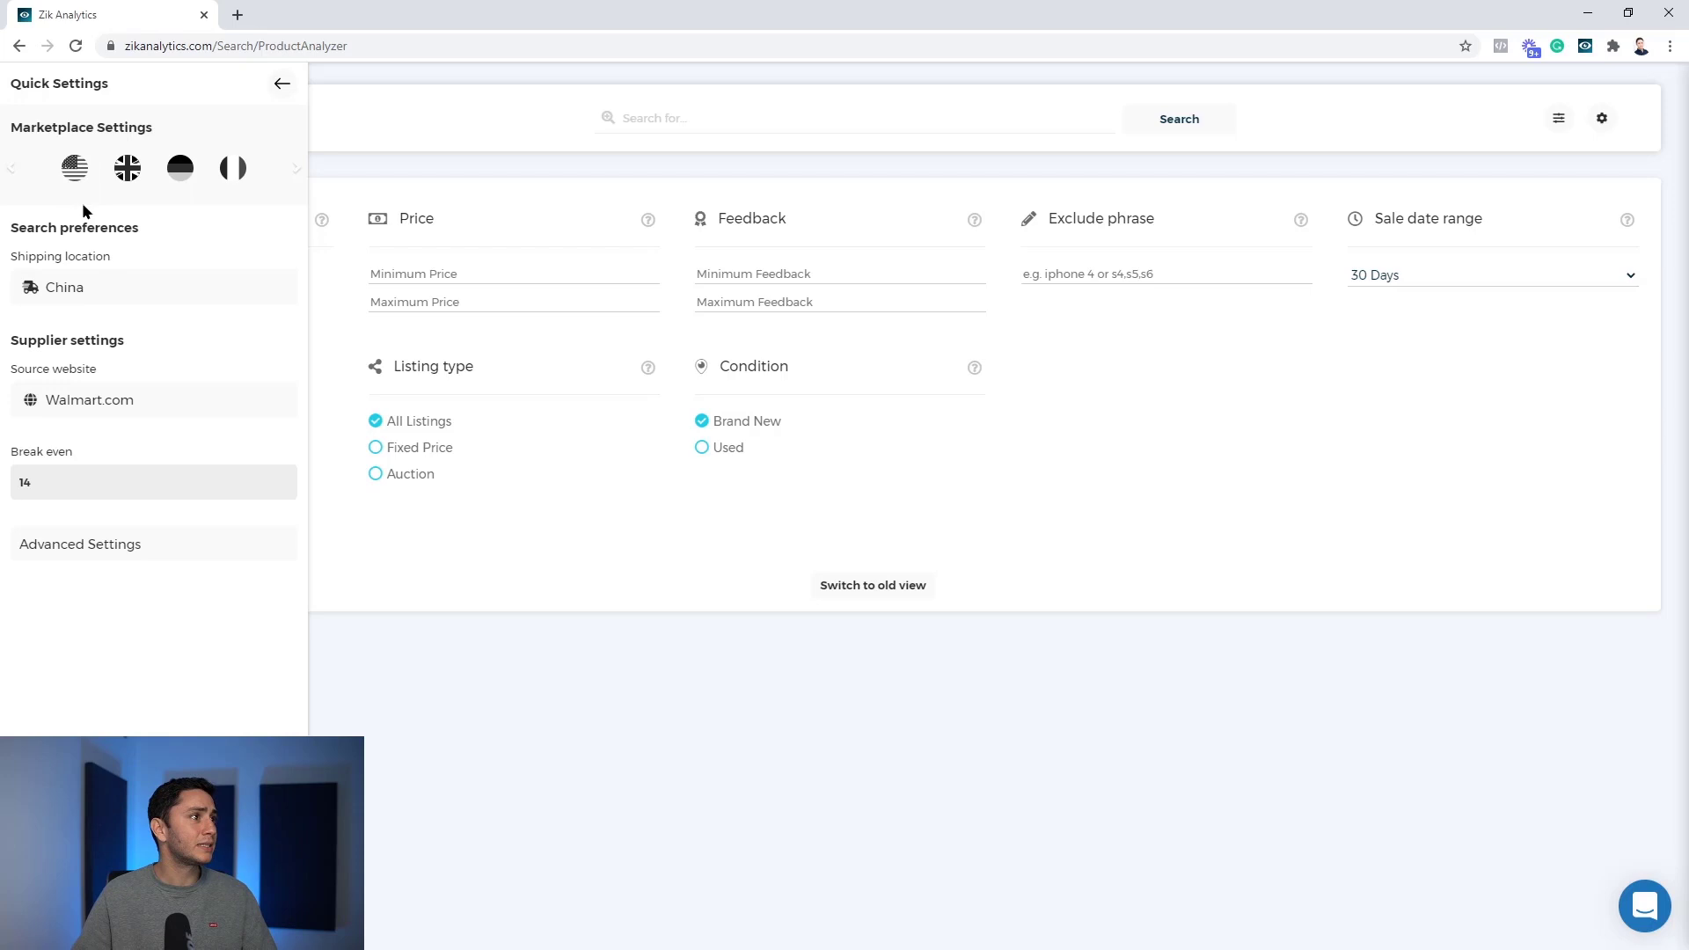
click(67, 294)
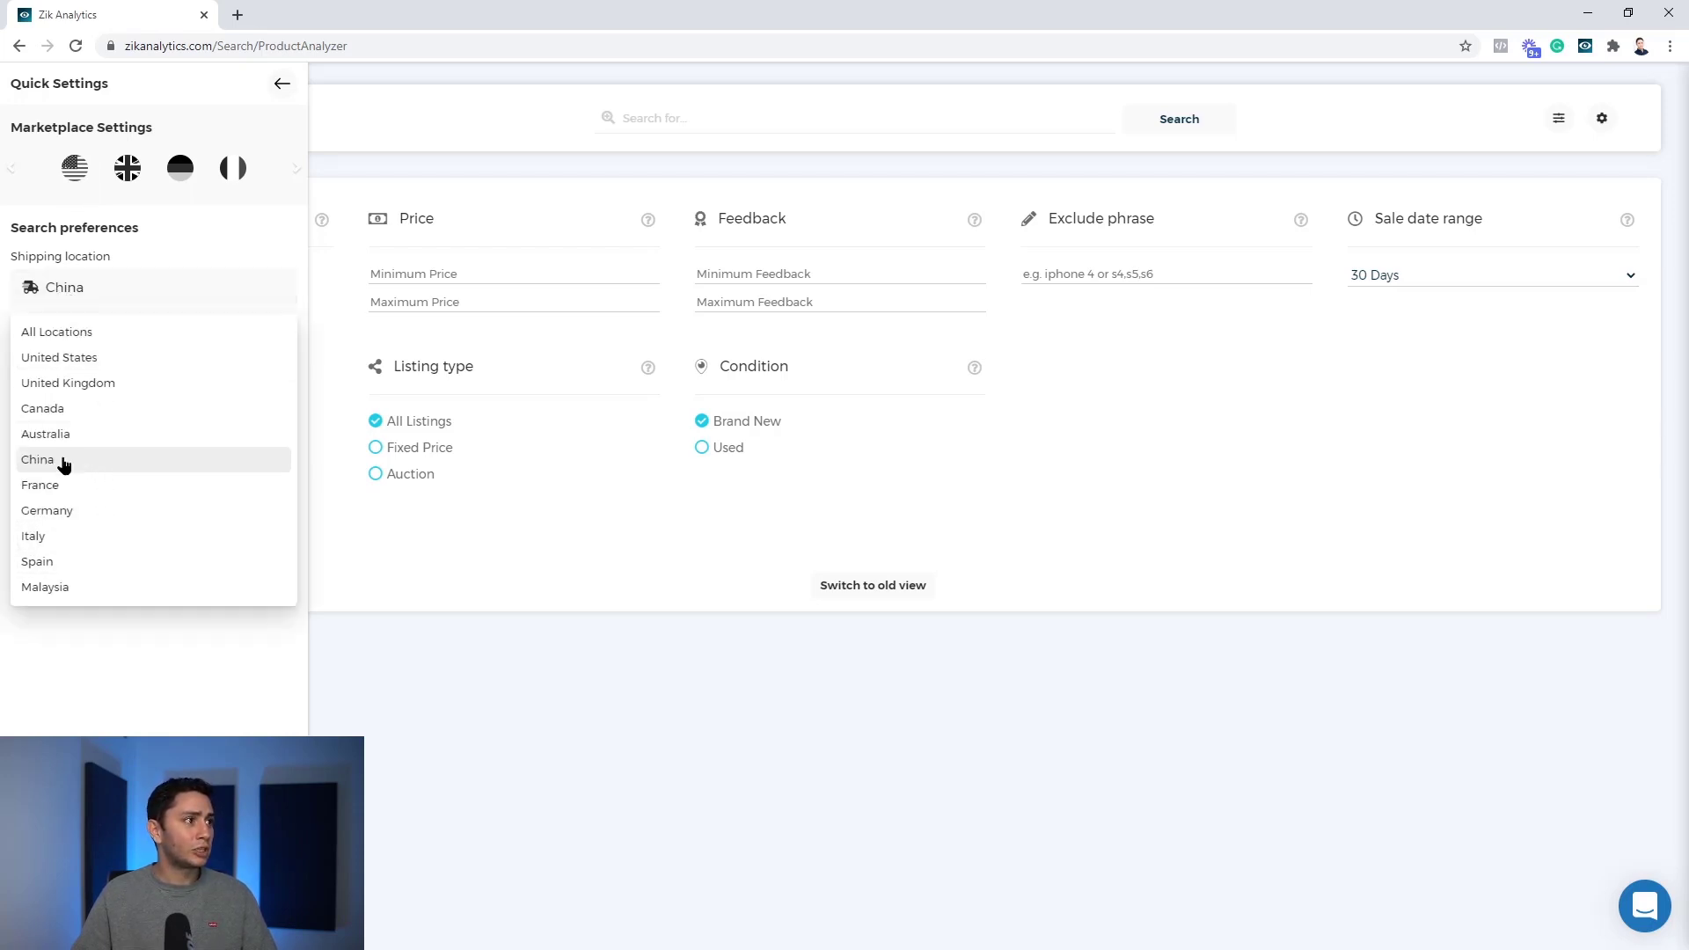
click(154, 700)
click(104, 406)
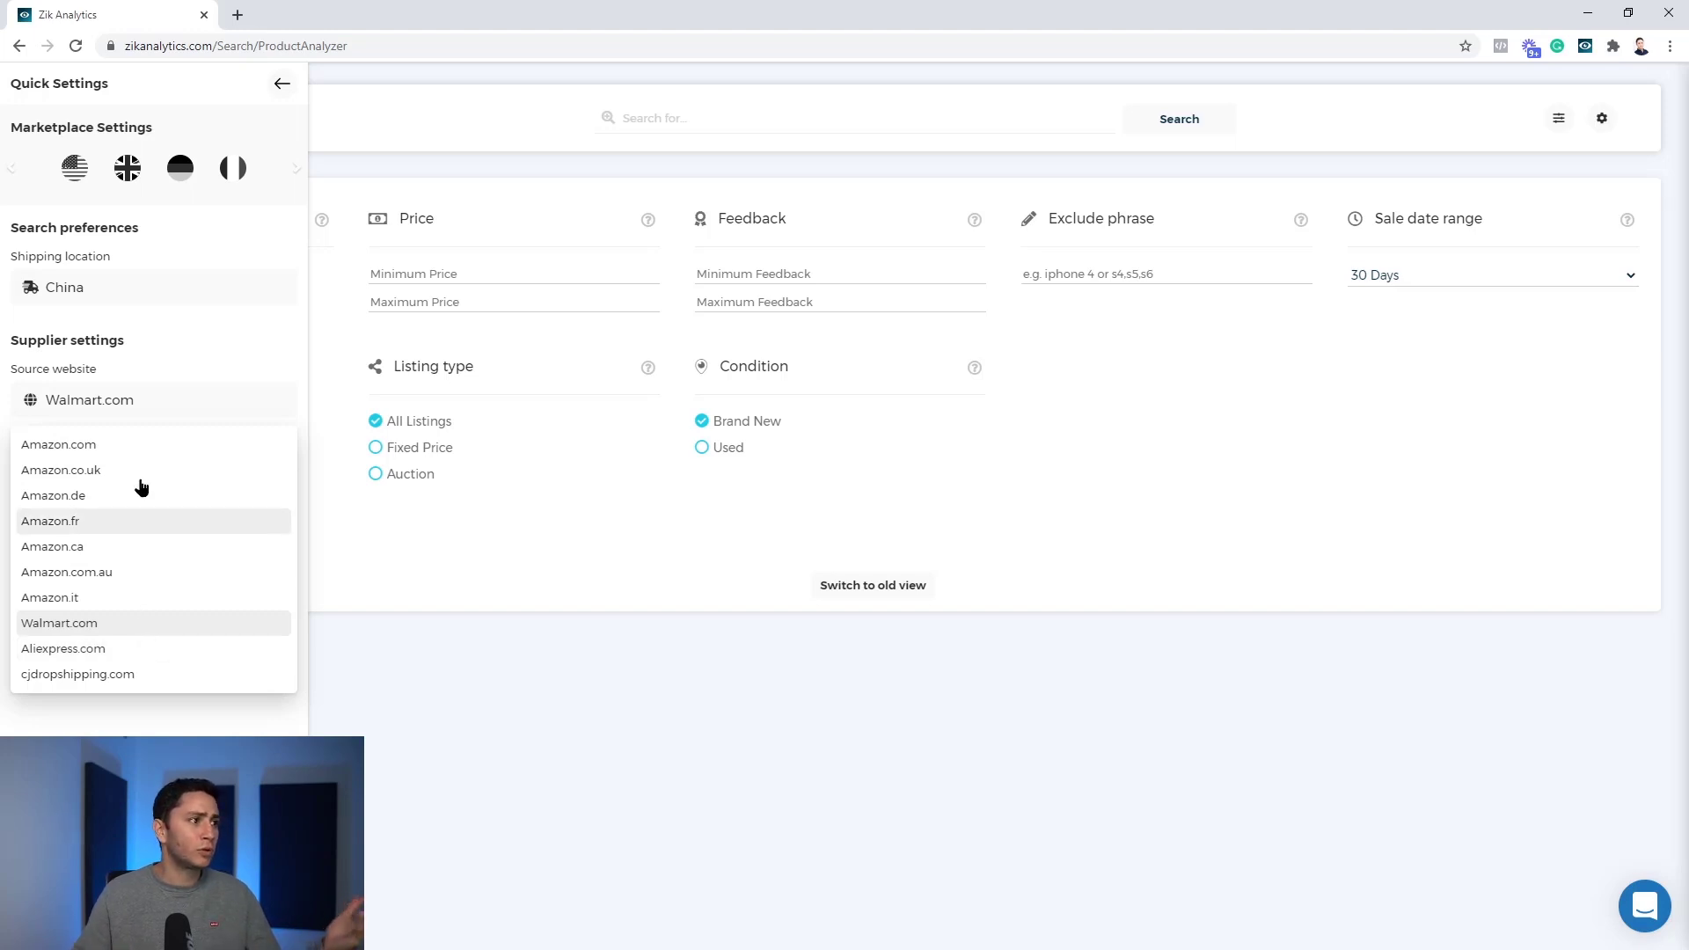
click(146, 651)
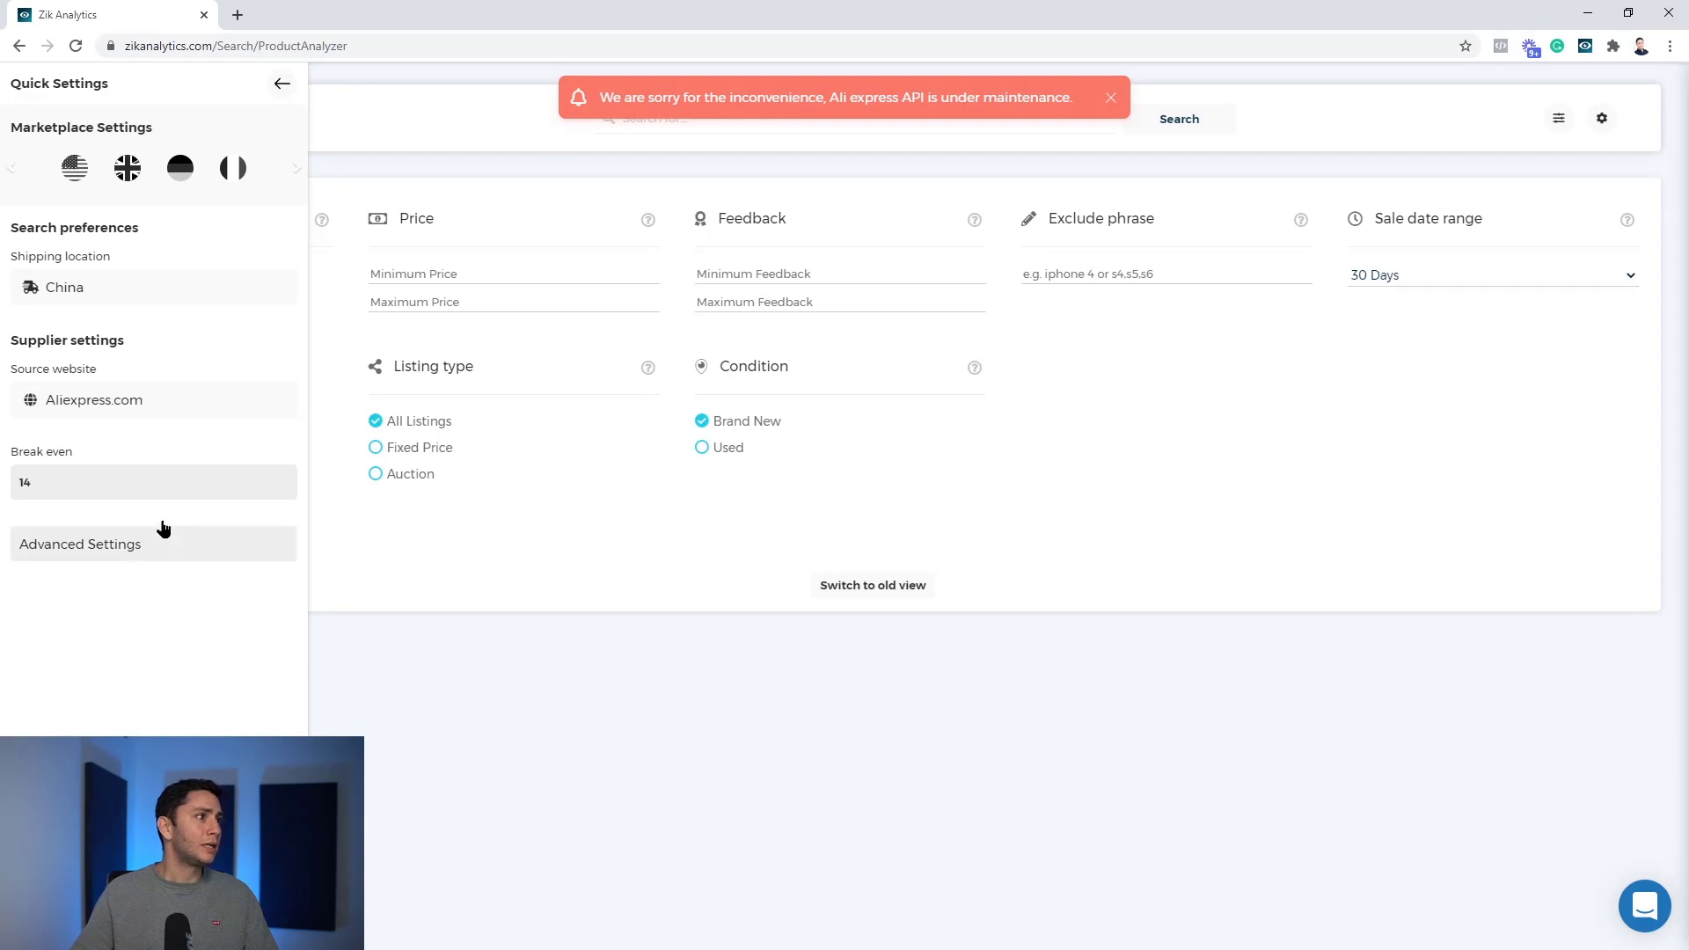
click(931, 185)
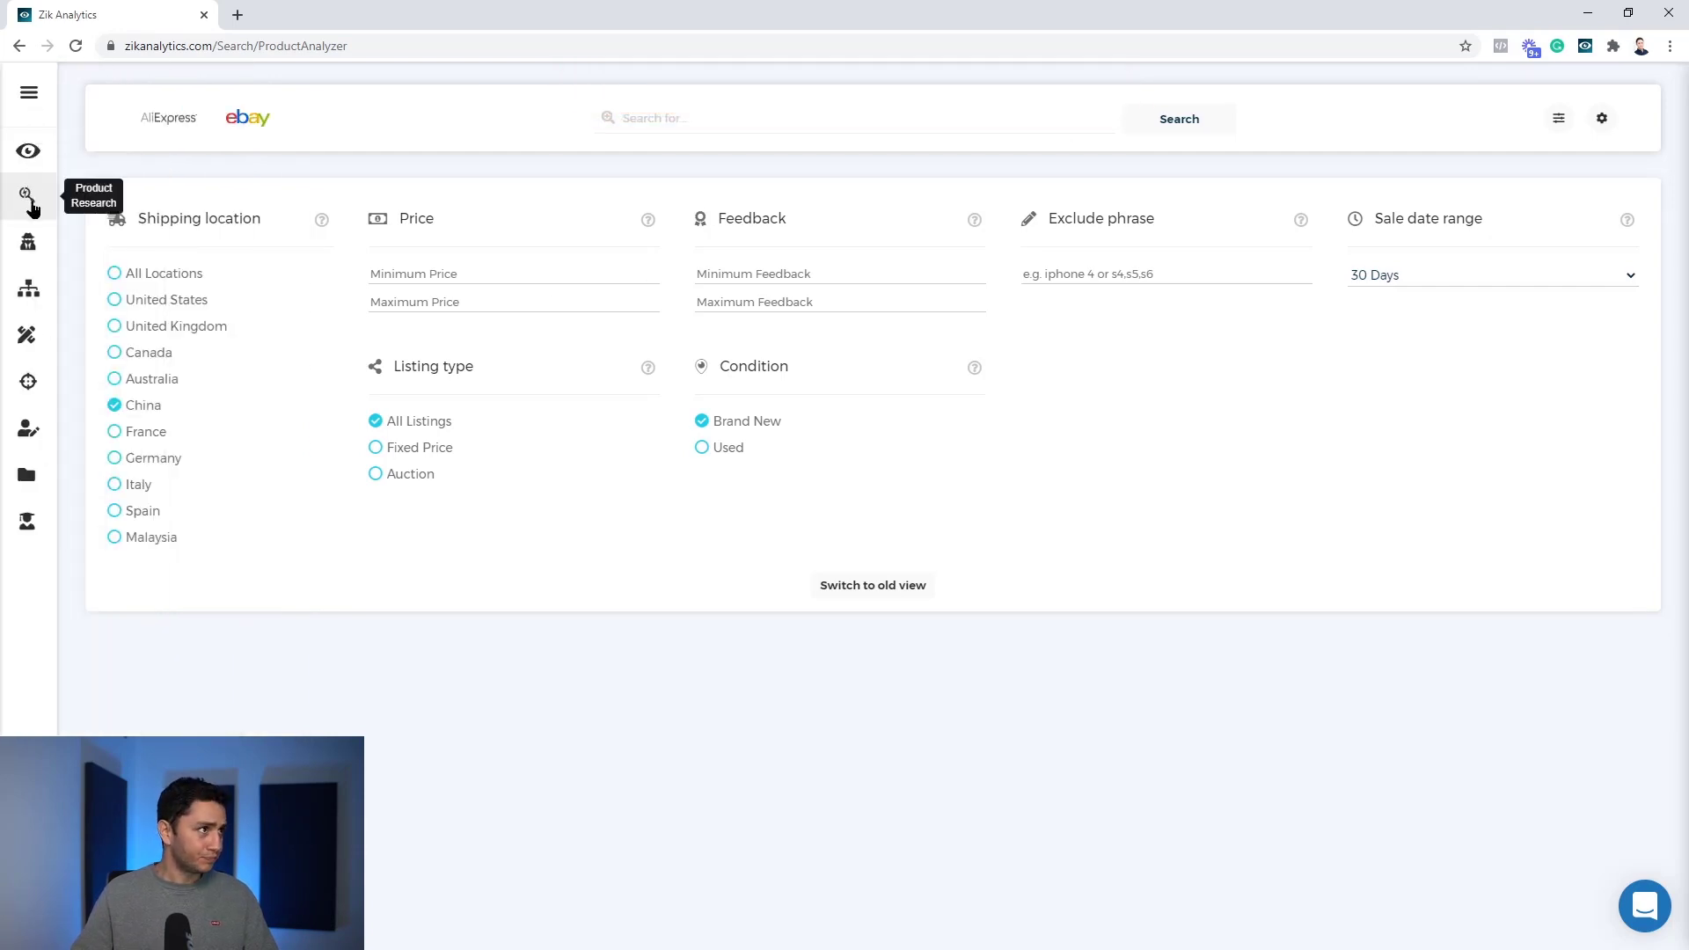
click(28, 151)
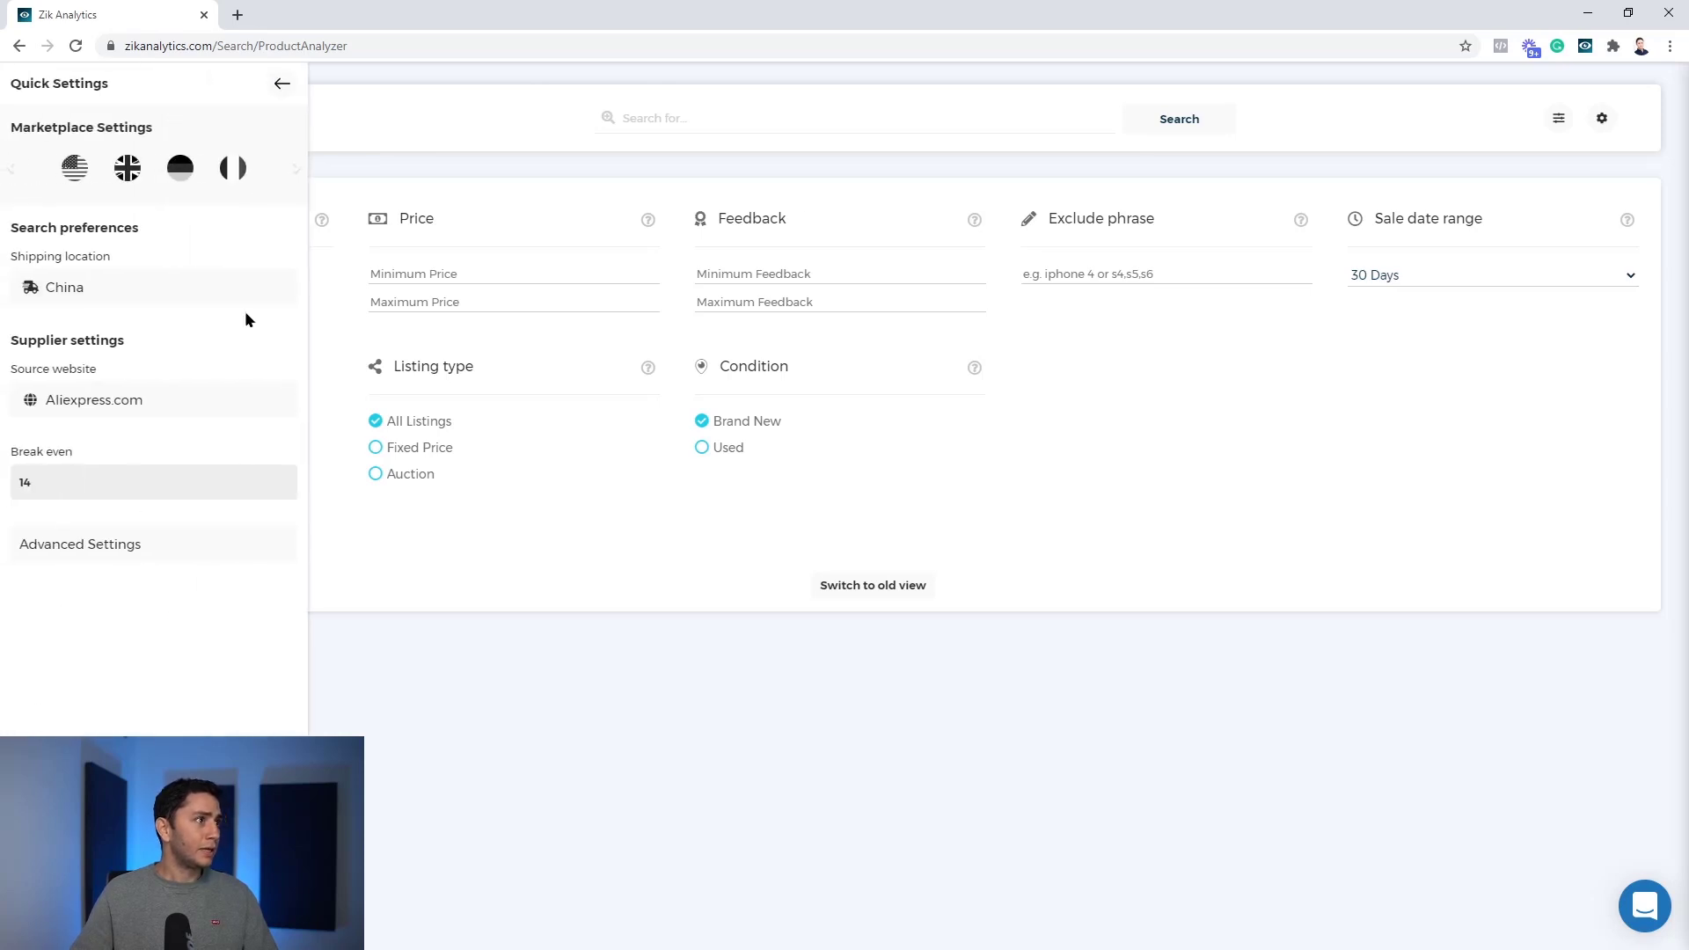
click(282, 83)
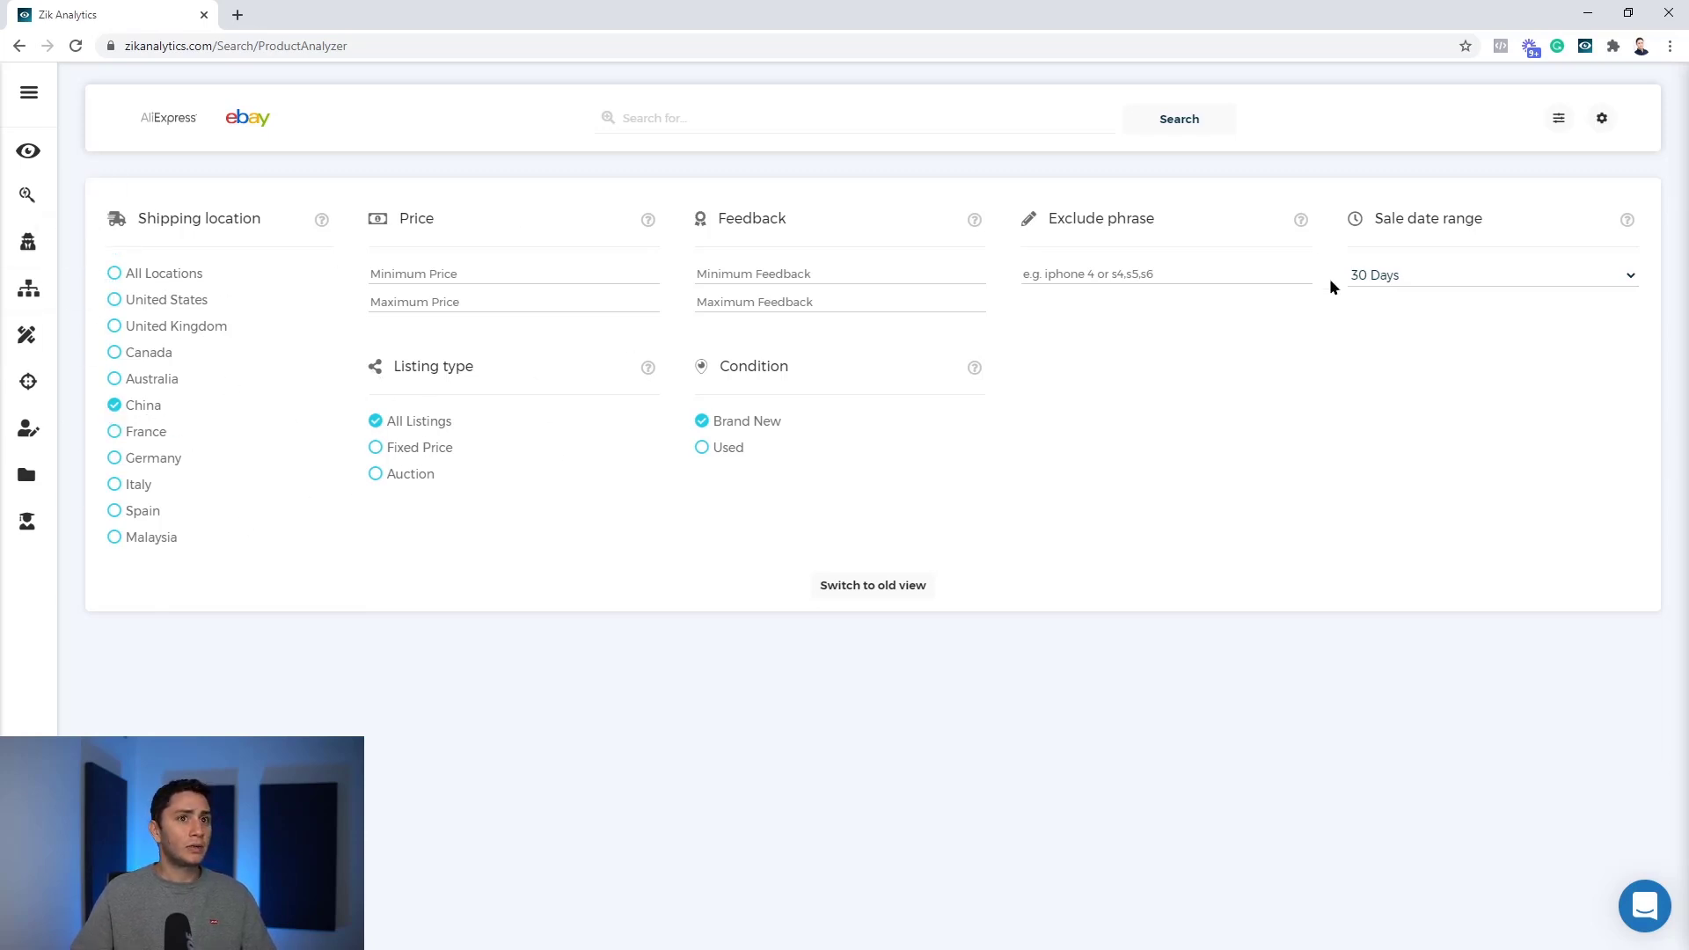
Step: Search for 'men watch', replacing the mistyped Hebrew text in the search field
click(772, 123)
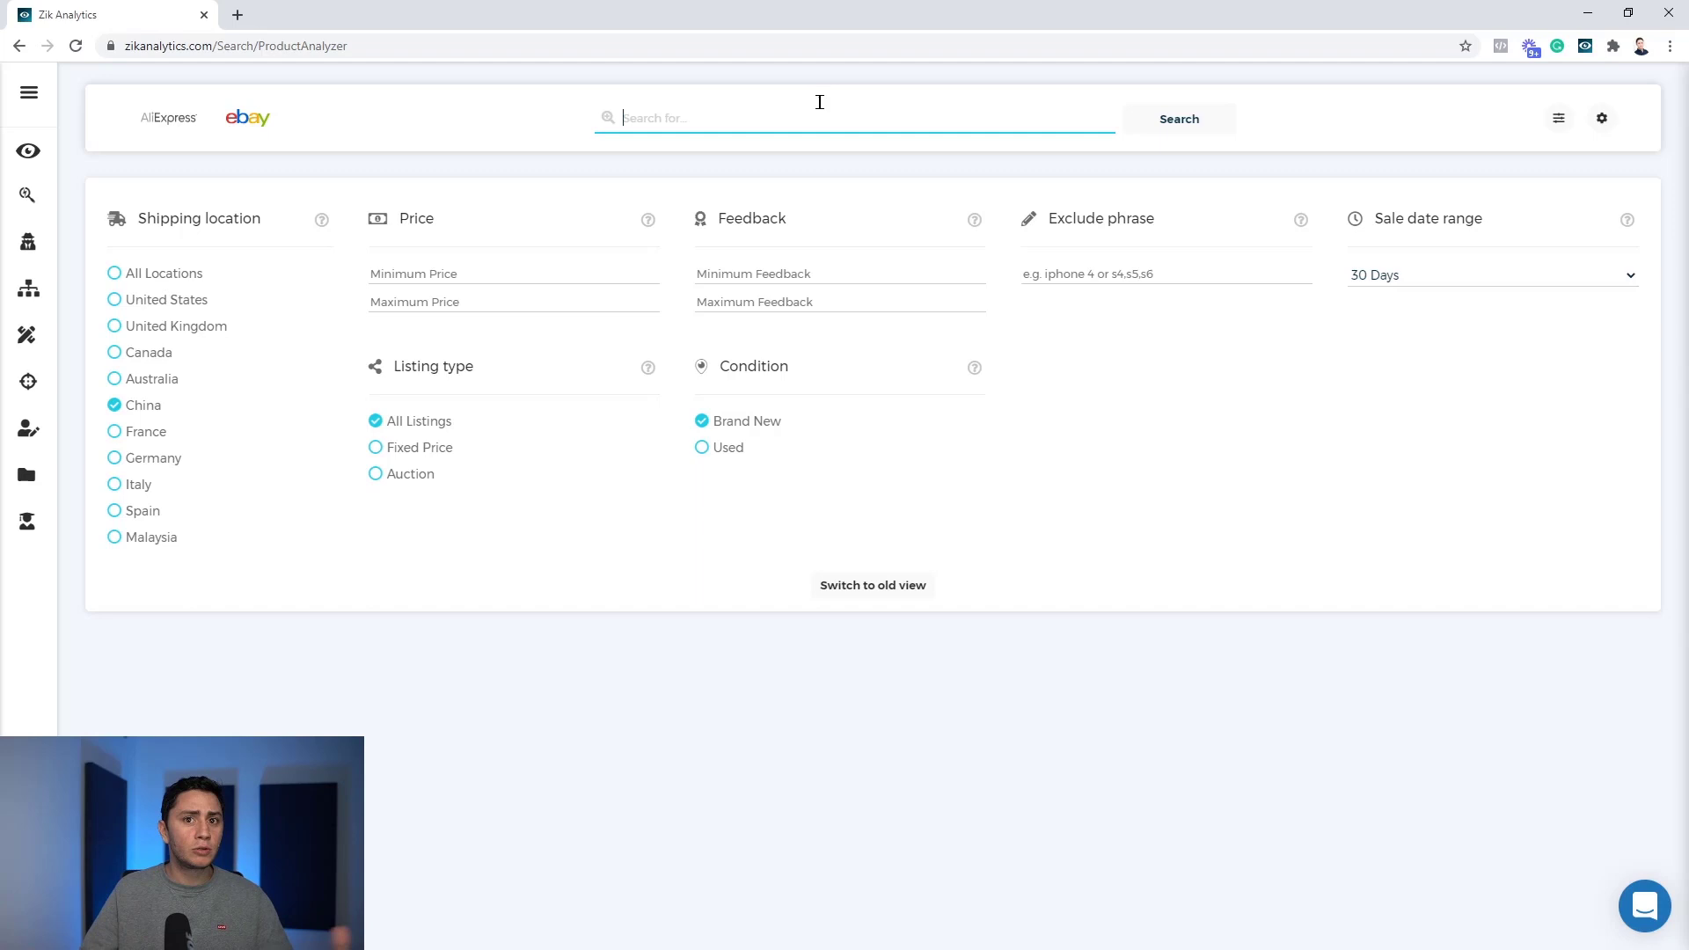
text(צקמ 'שא)
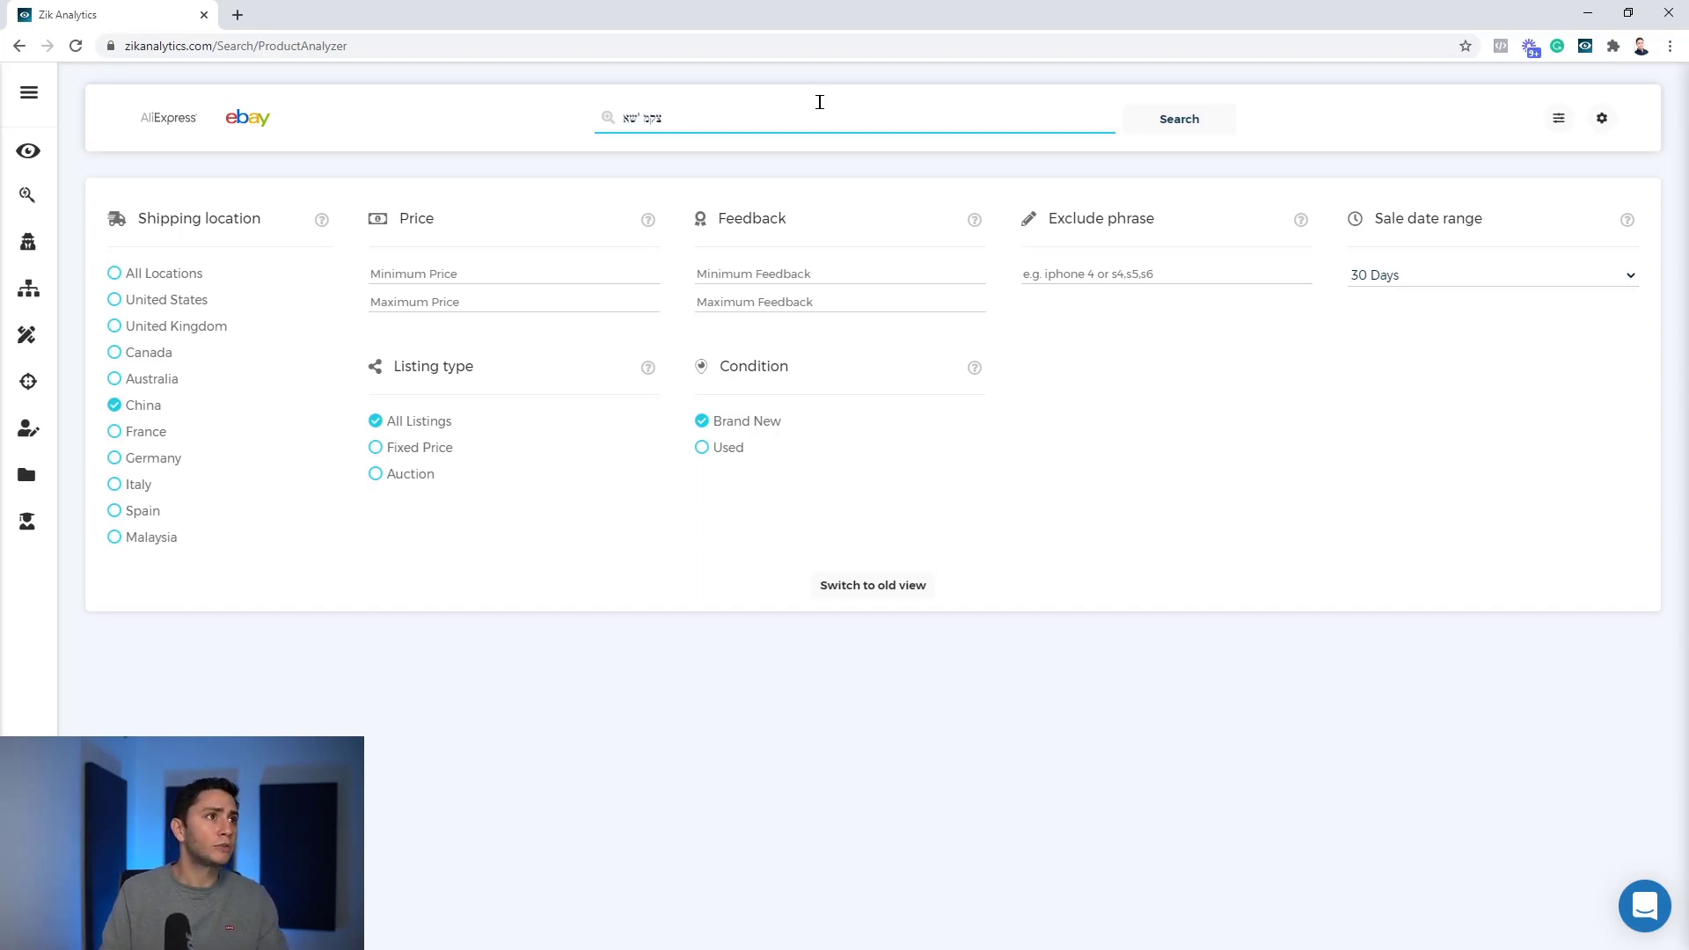
key(ctrl+a)
key(BackSpace)
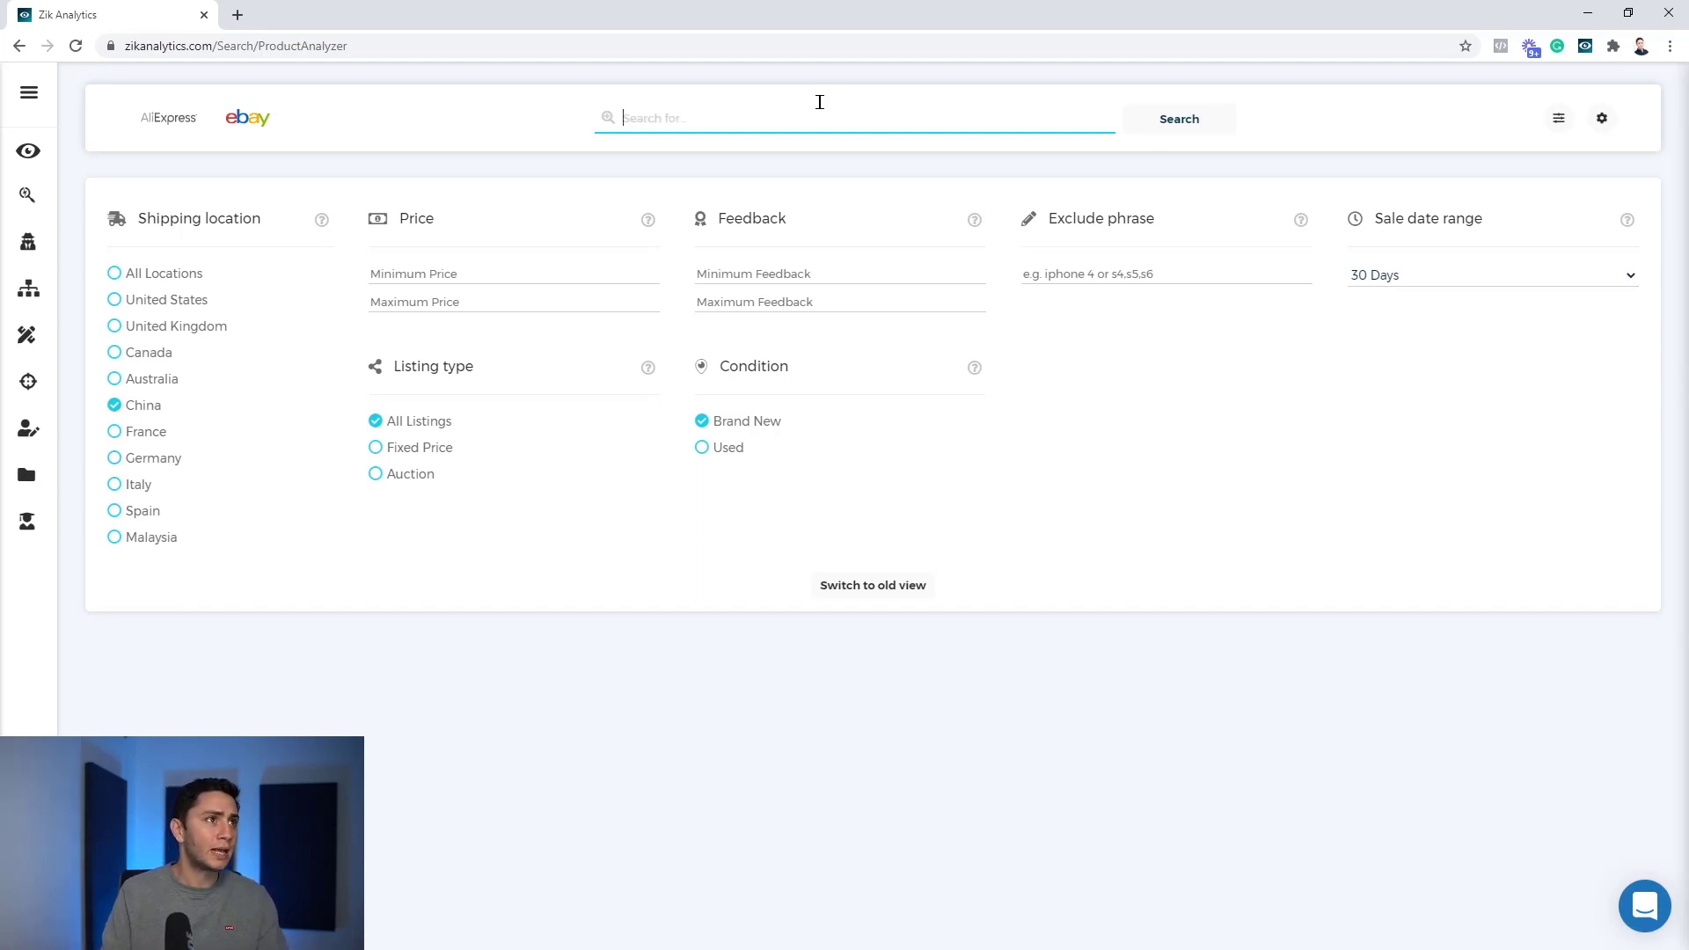
text(m)
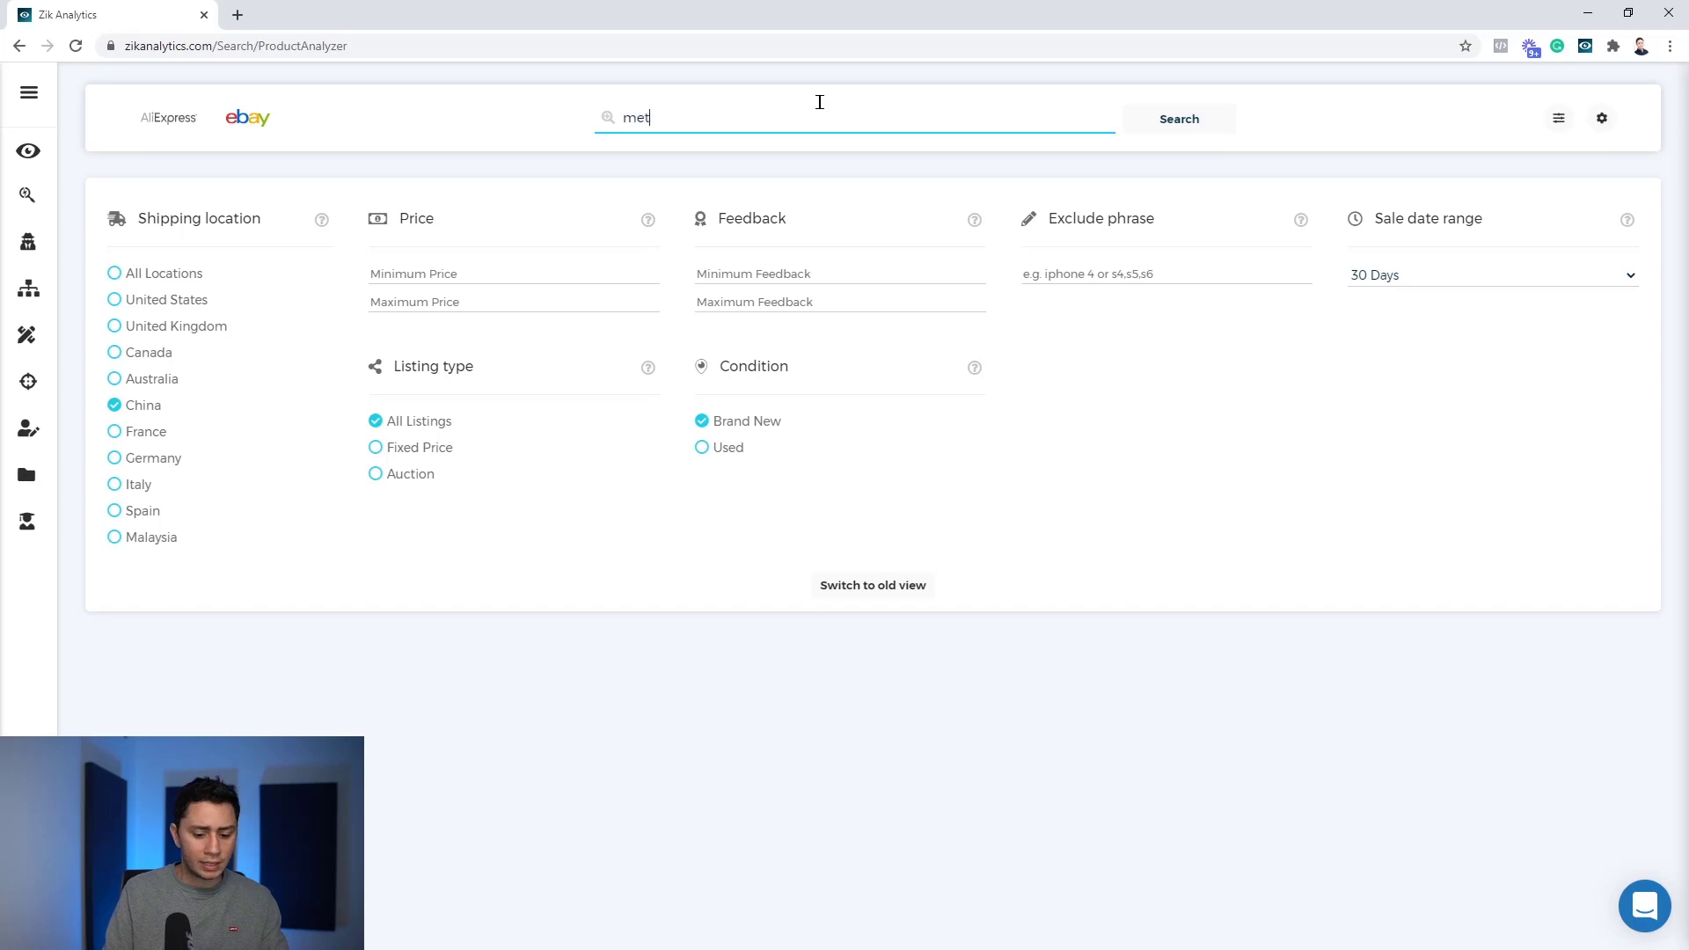
text(en watch)
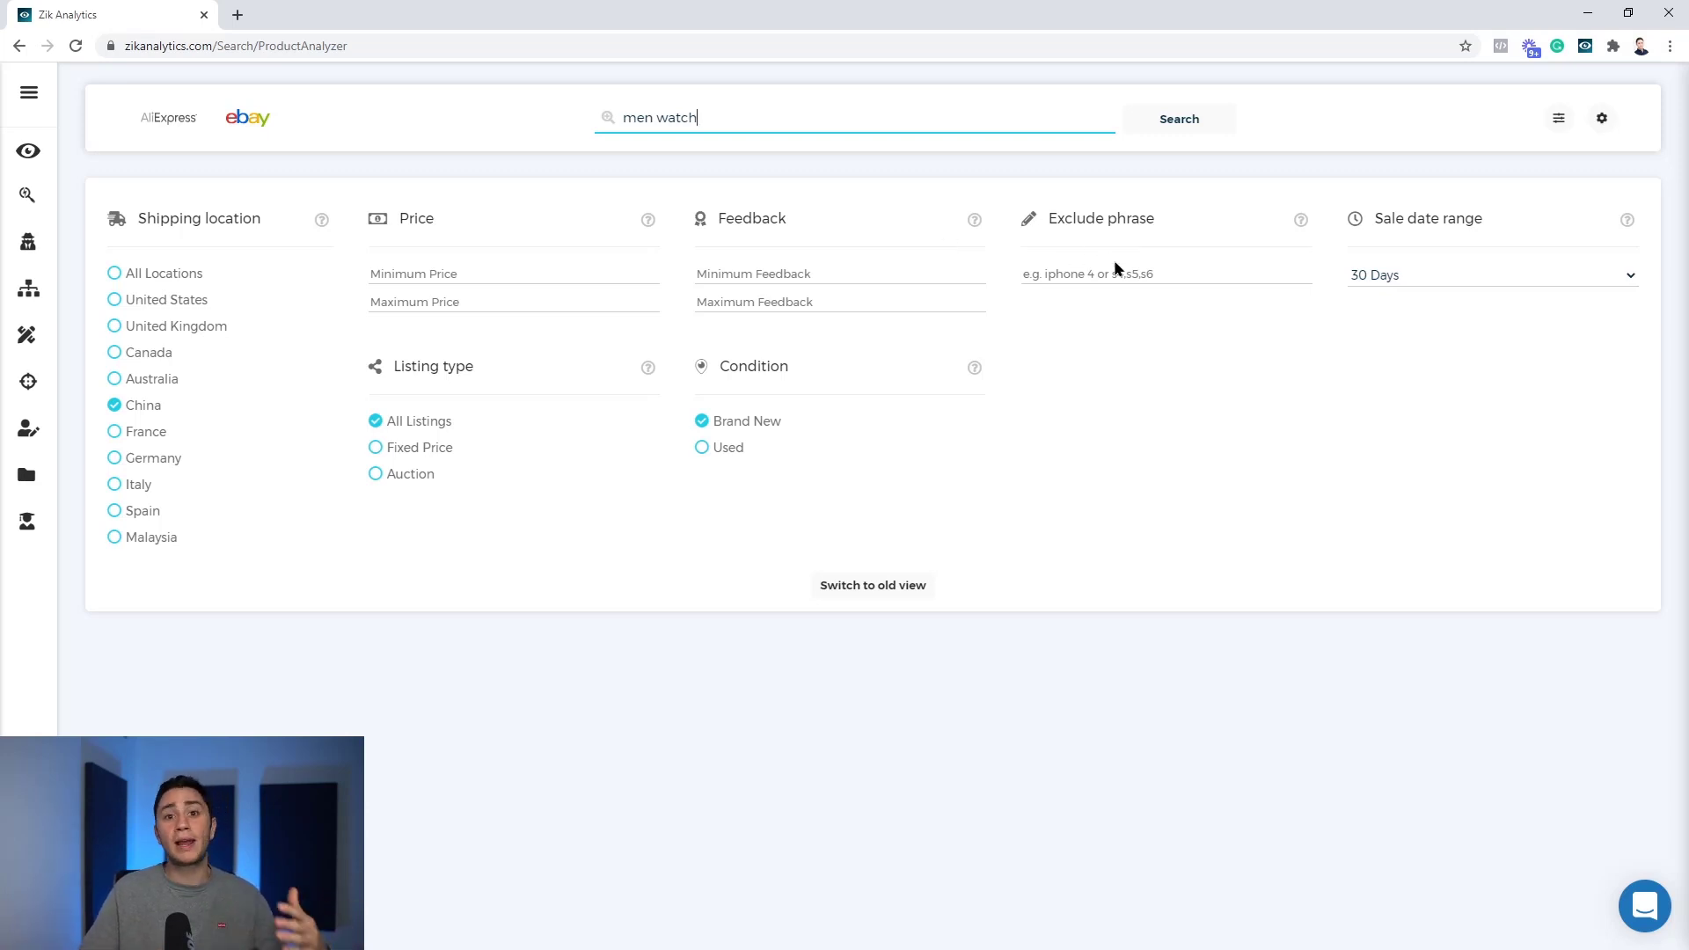
triple_click(646, 124)
click(1158, 129)
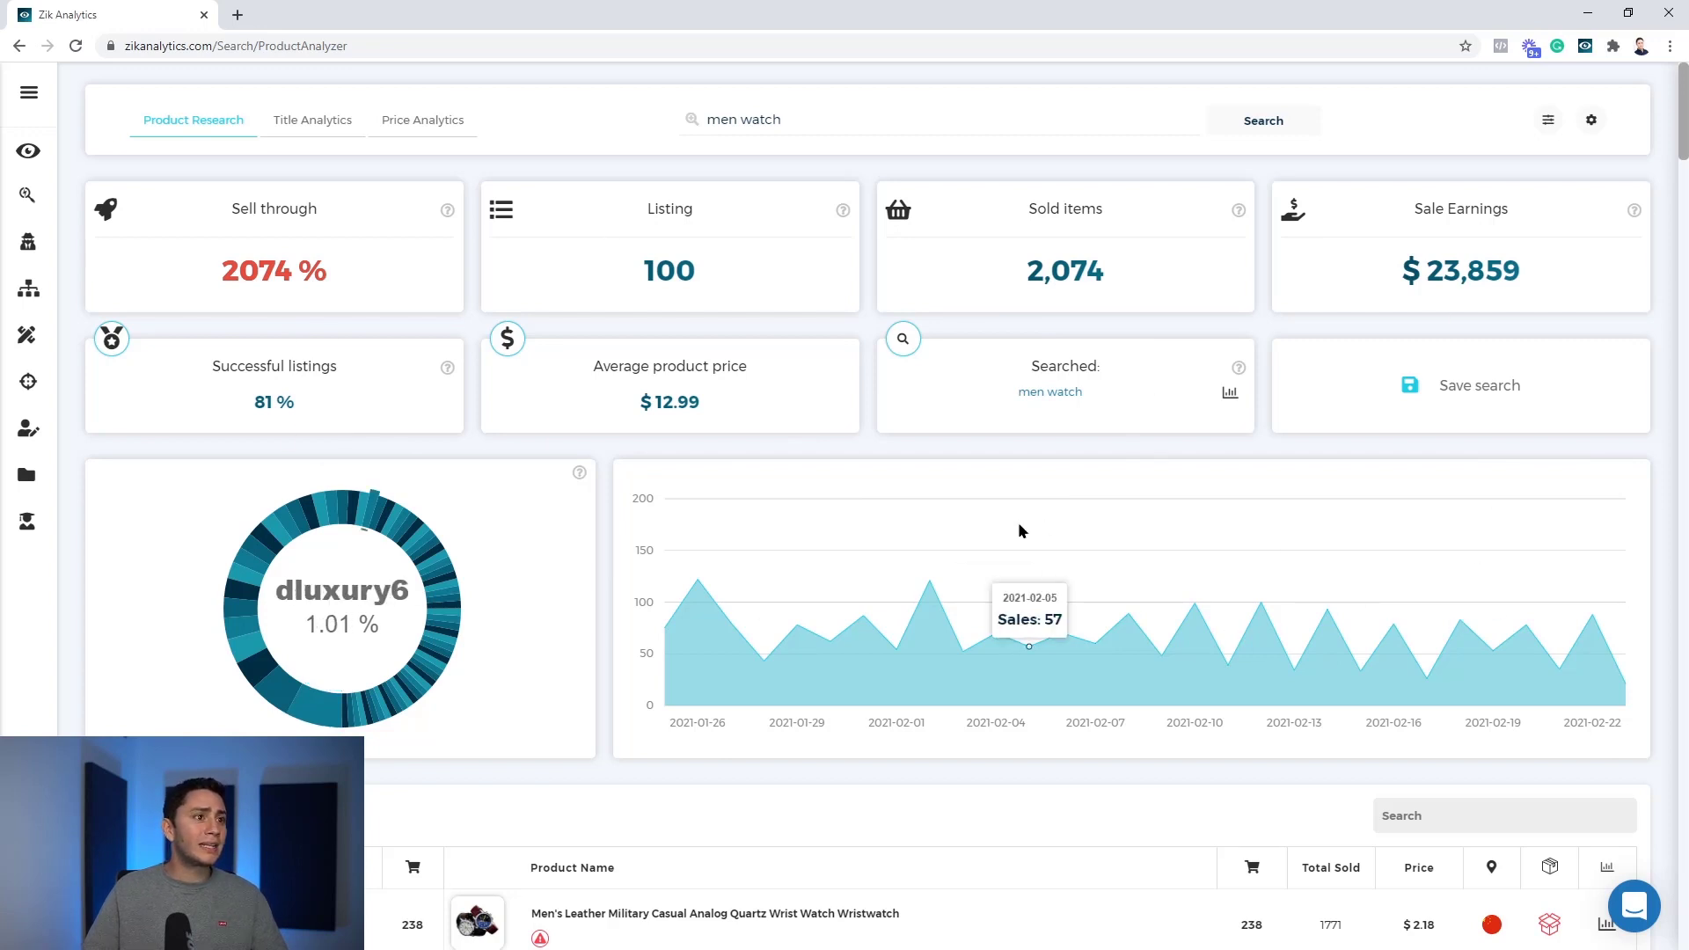
Step: Scroll down to the men watch results table, led by the Men's Leather Military watch
scroll(1013, 528, down, 6)
scroll(1010, 528, down, 2)
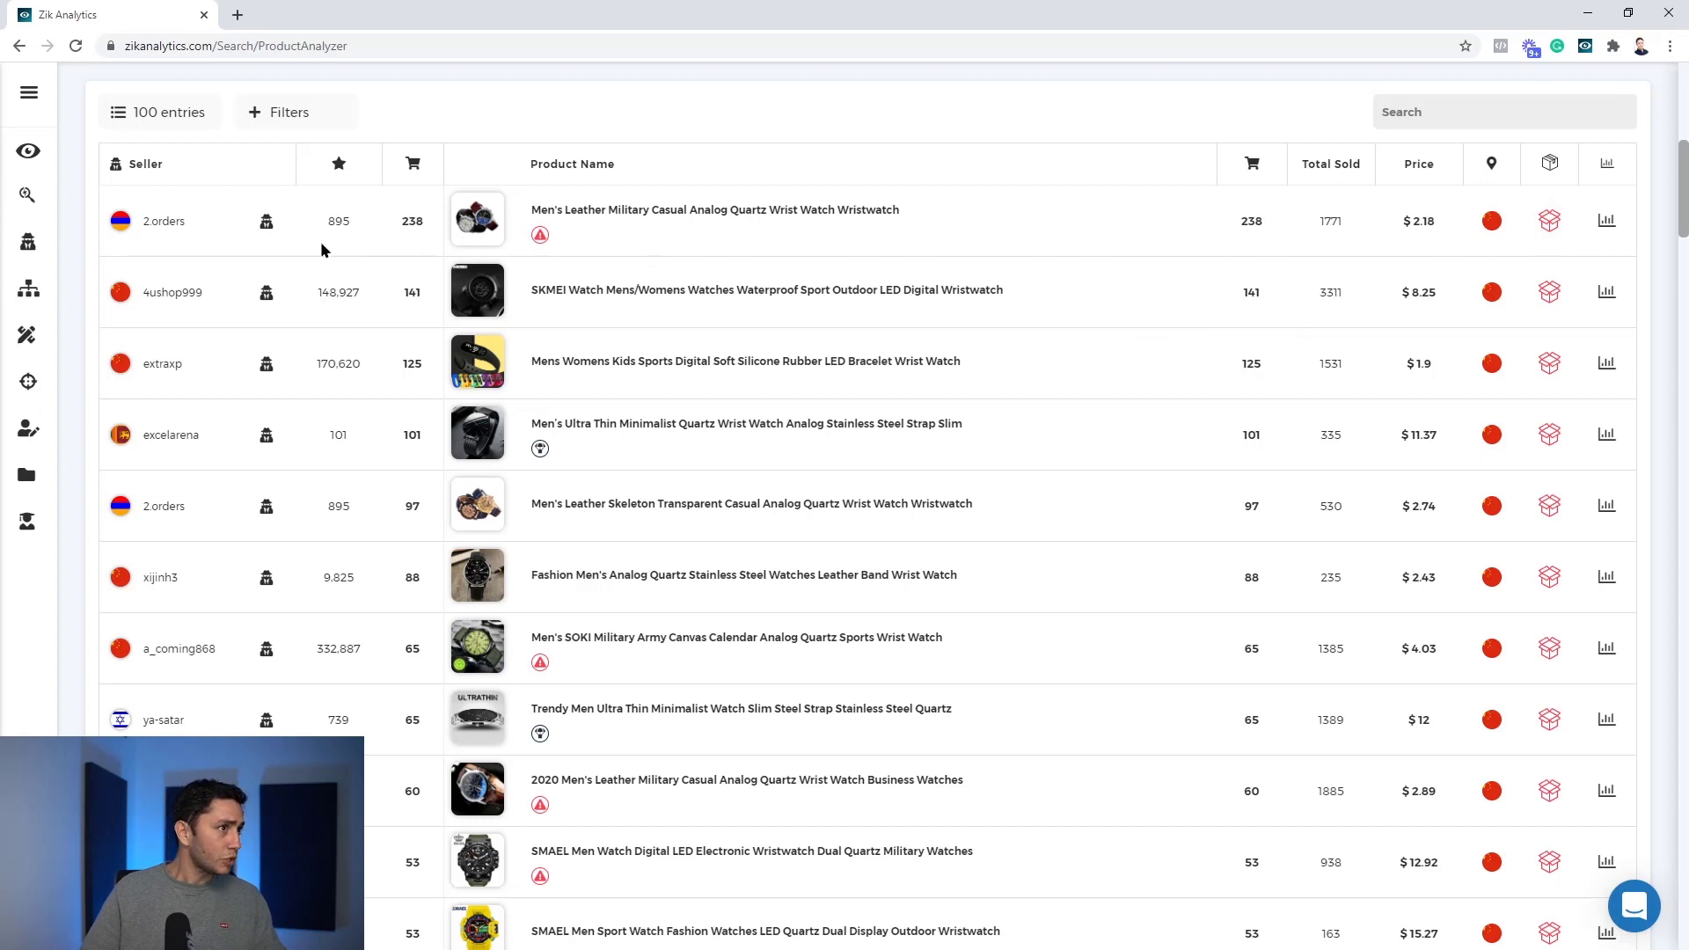
scroll(320, 177, up, 1)
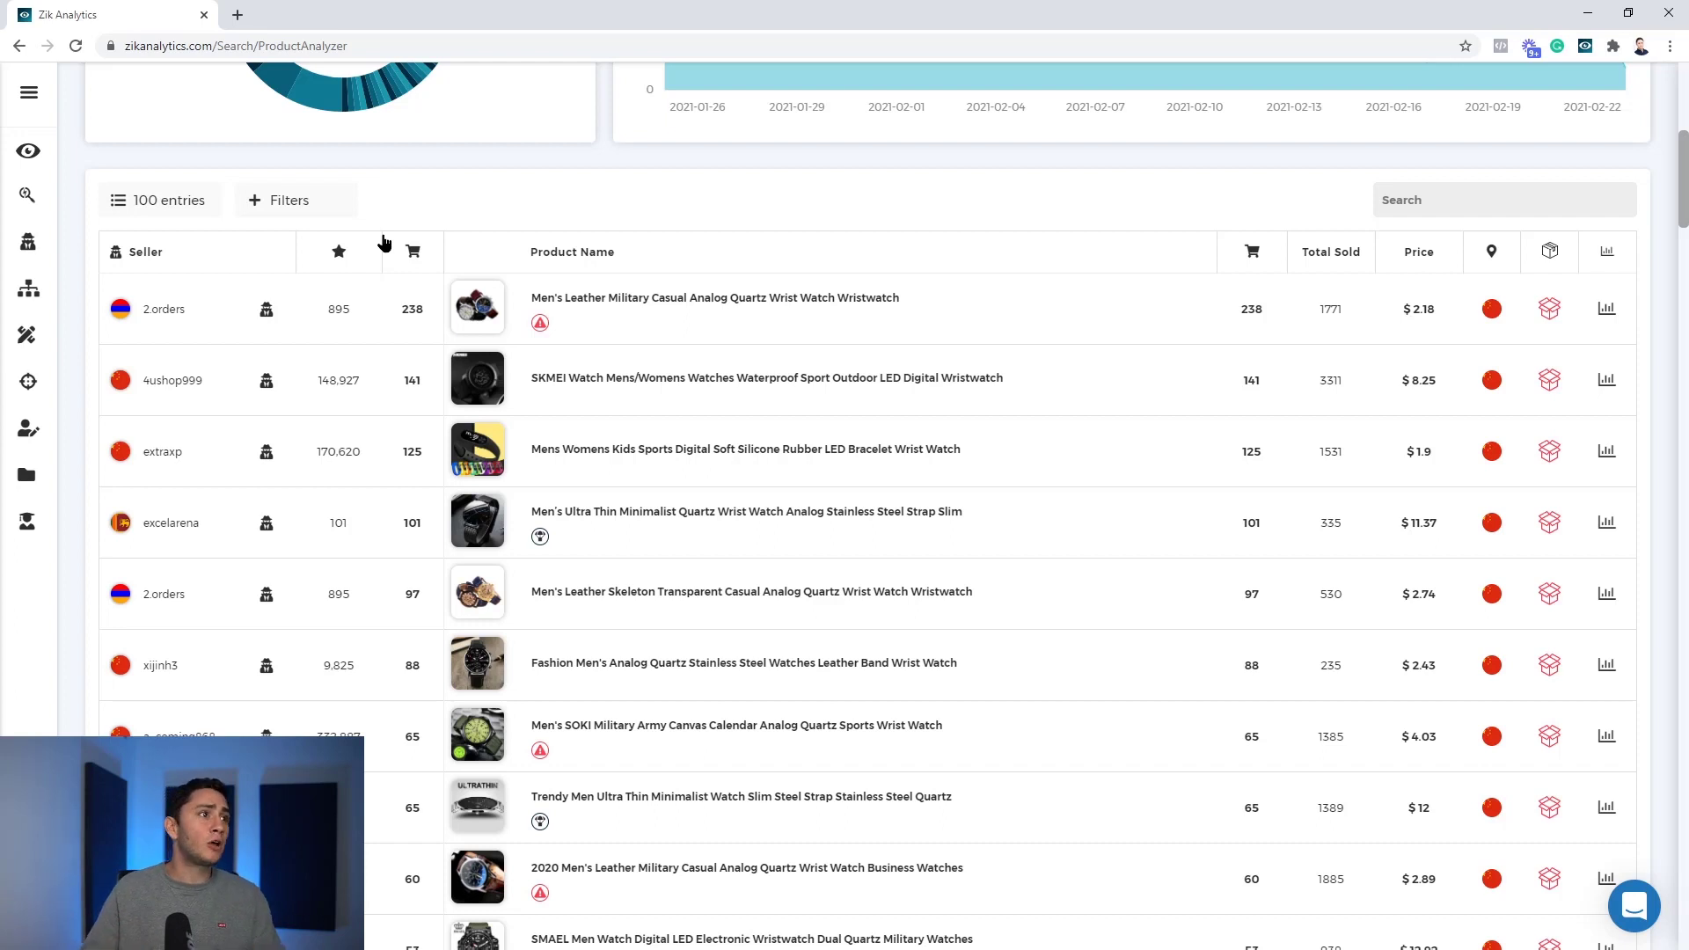
click(288, 199)
click(250, 246)
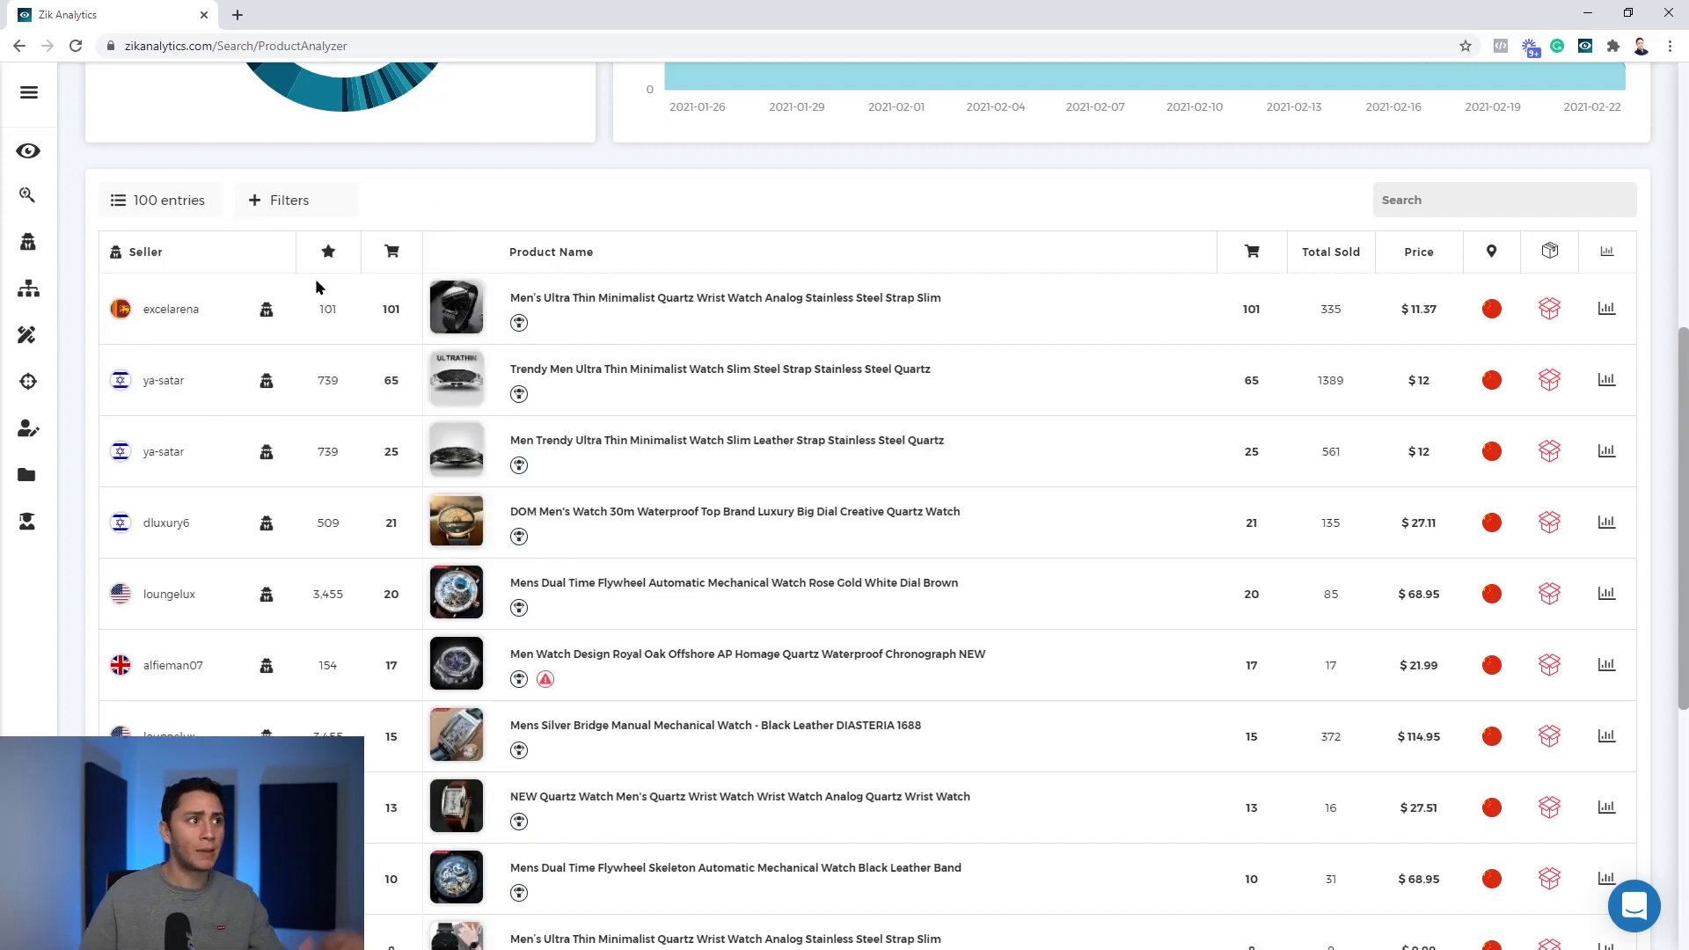
mouse_move(450, 290)
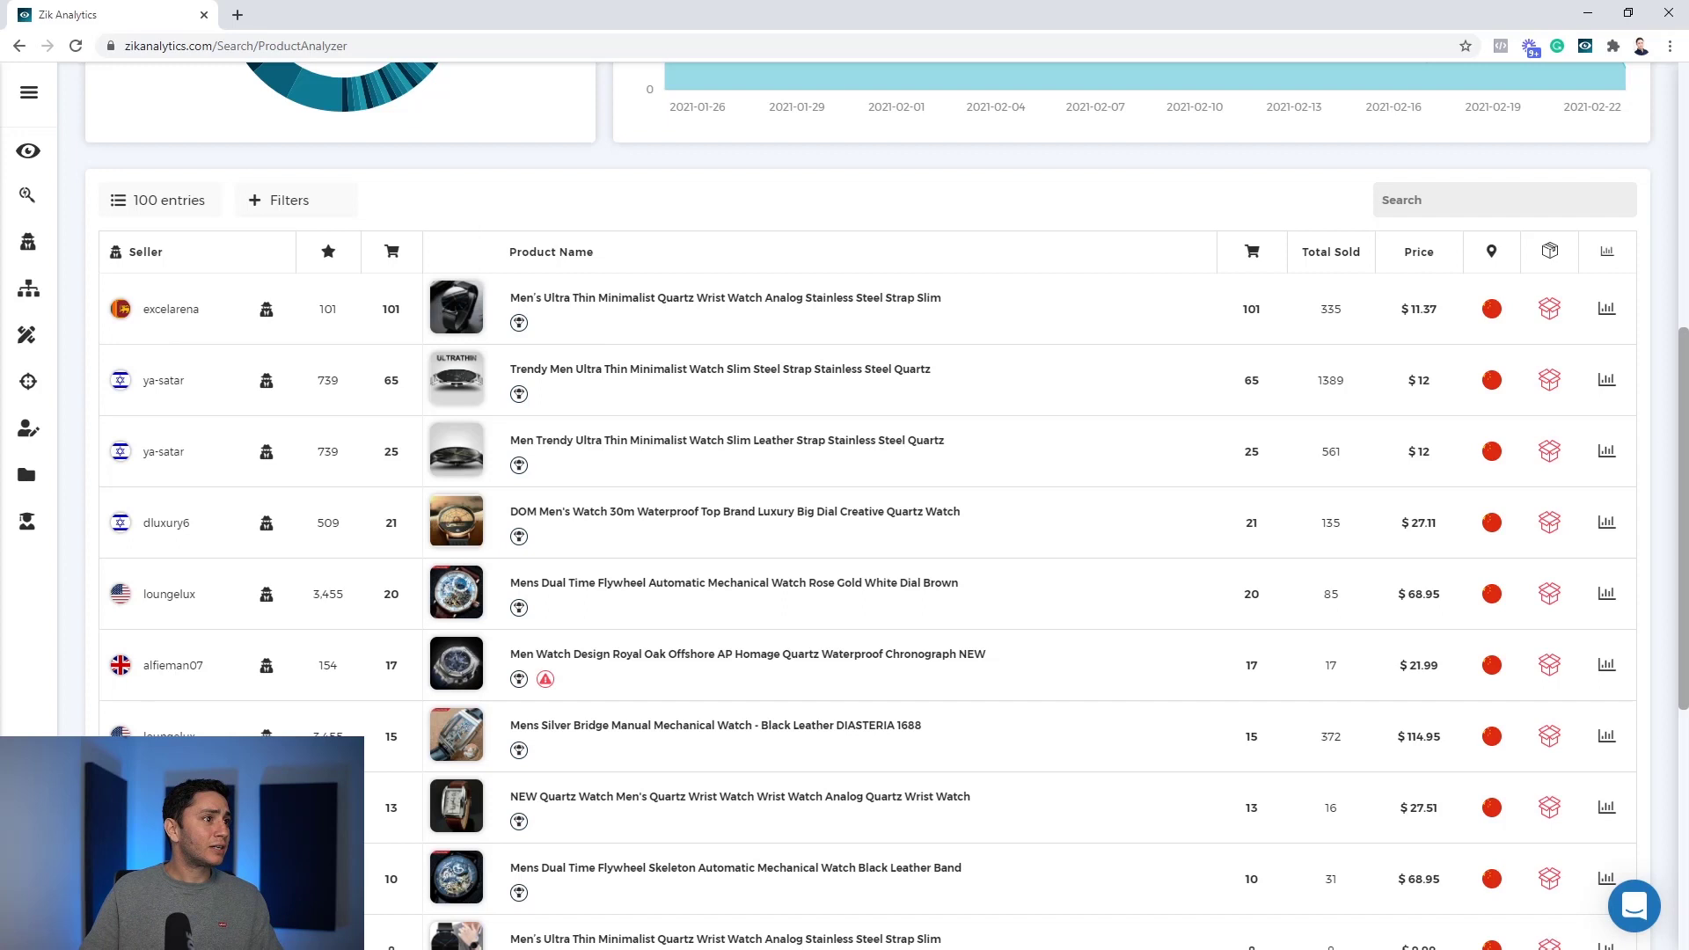
mouse_move(519, 327)
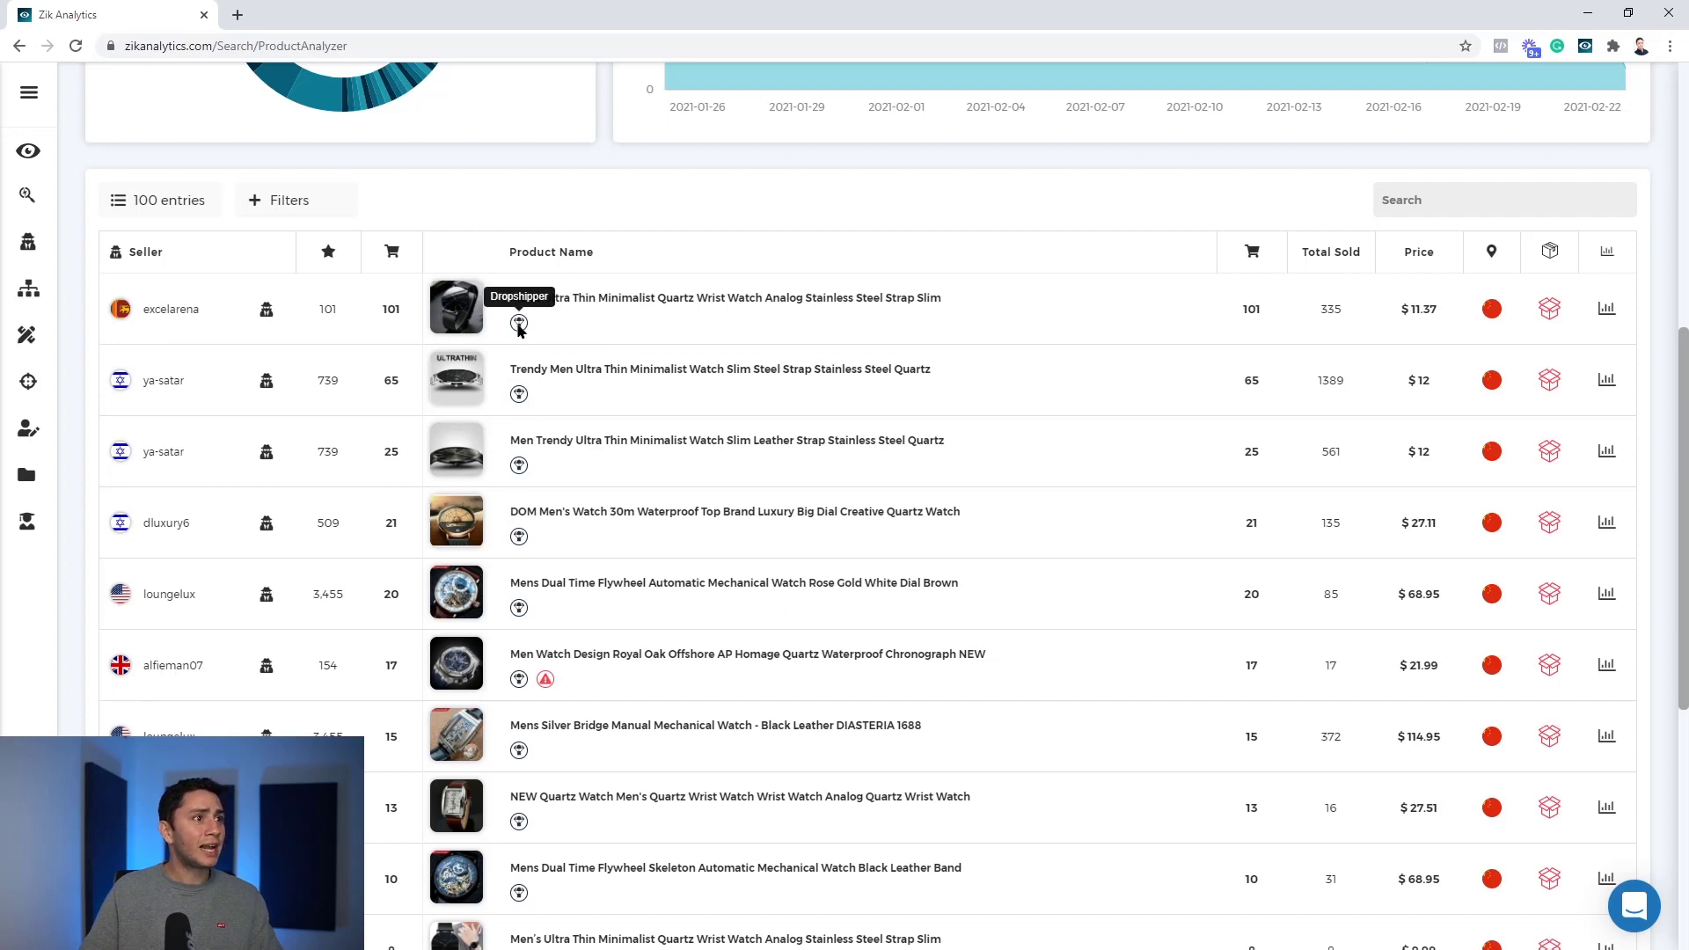
mouse_move(519, 398)
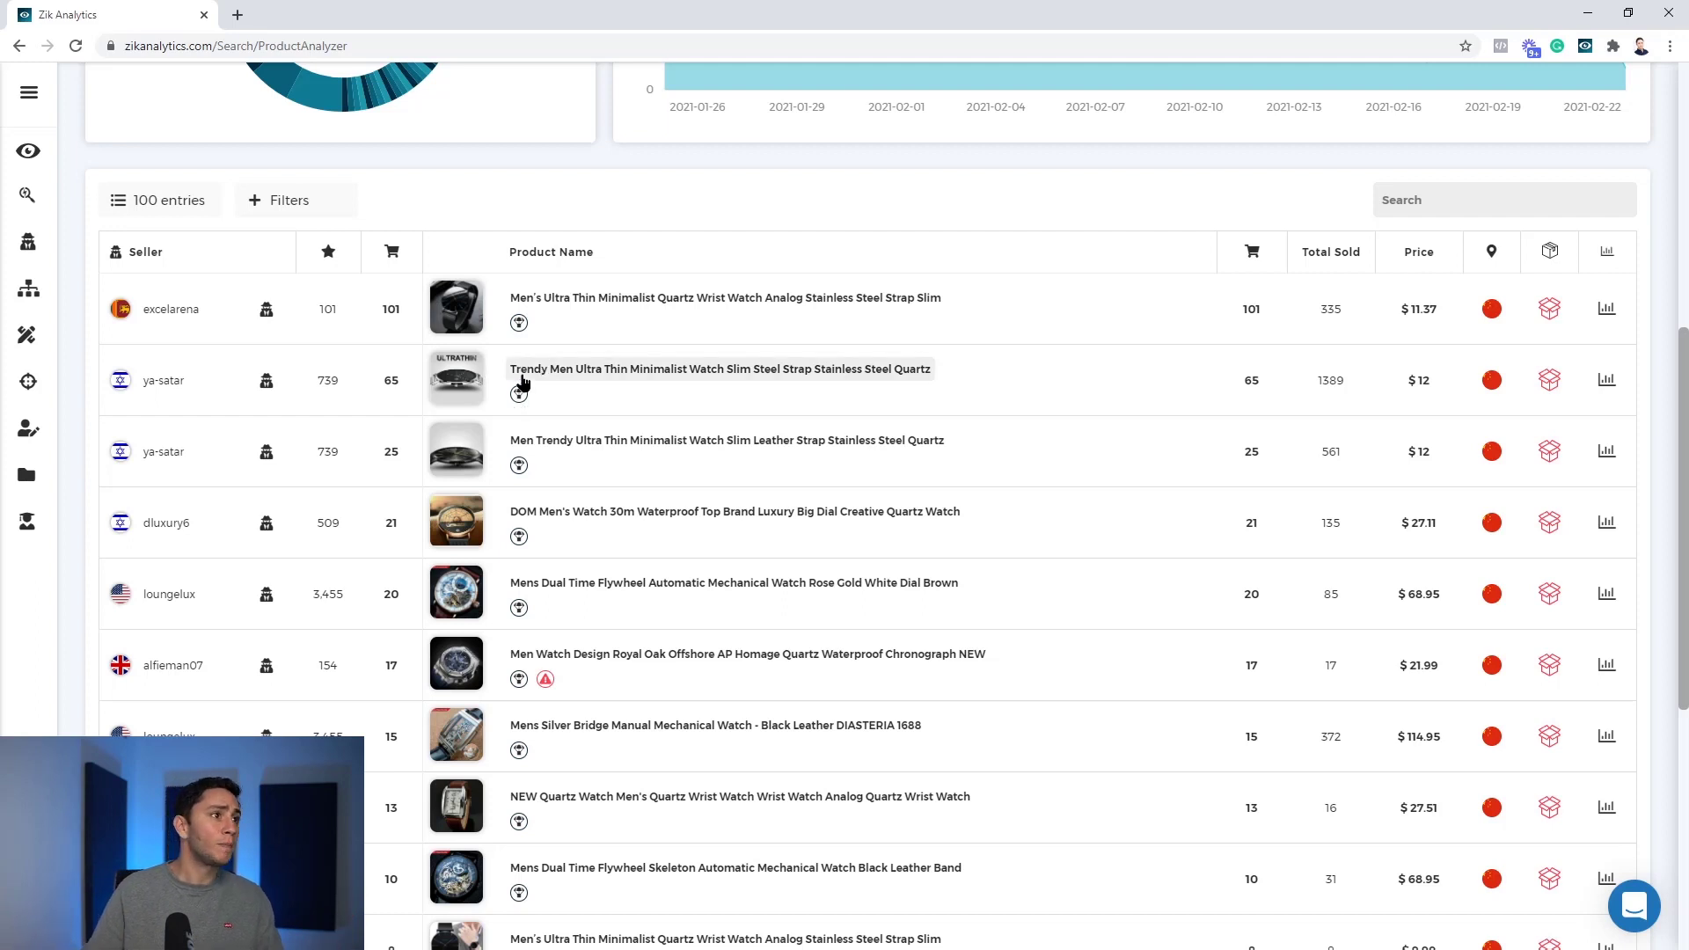
click(318, 205)
click(316, 246)
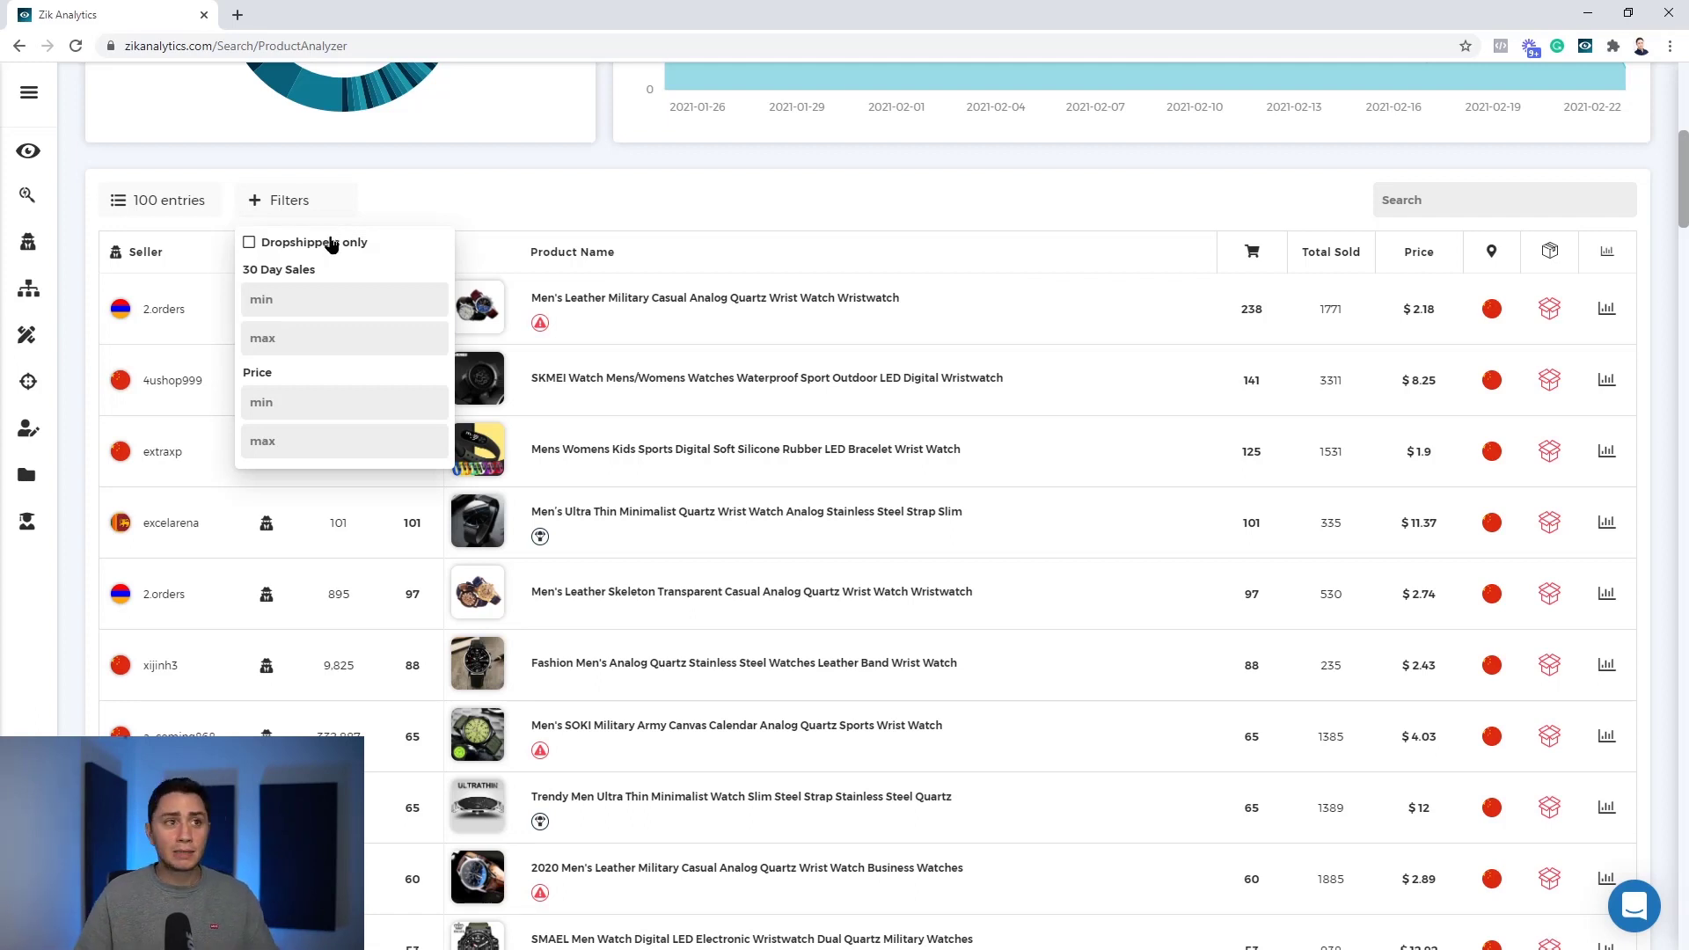
click(471, 196)
scroll(293, 559, down, 1)
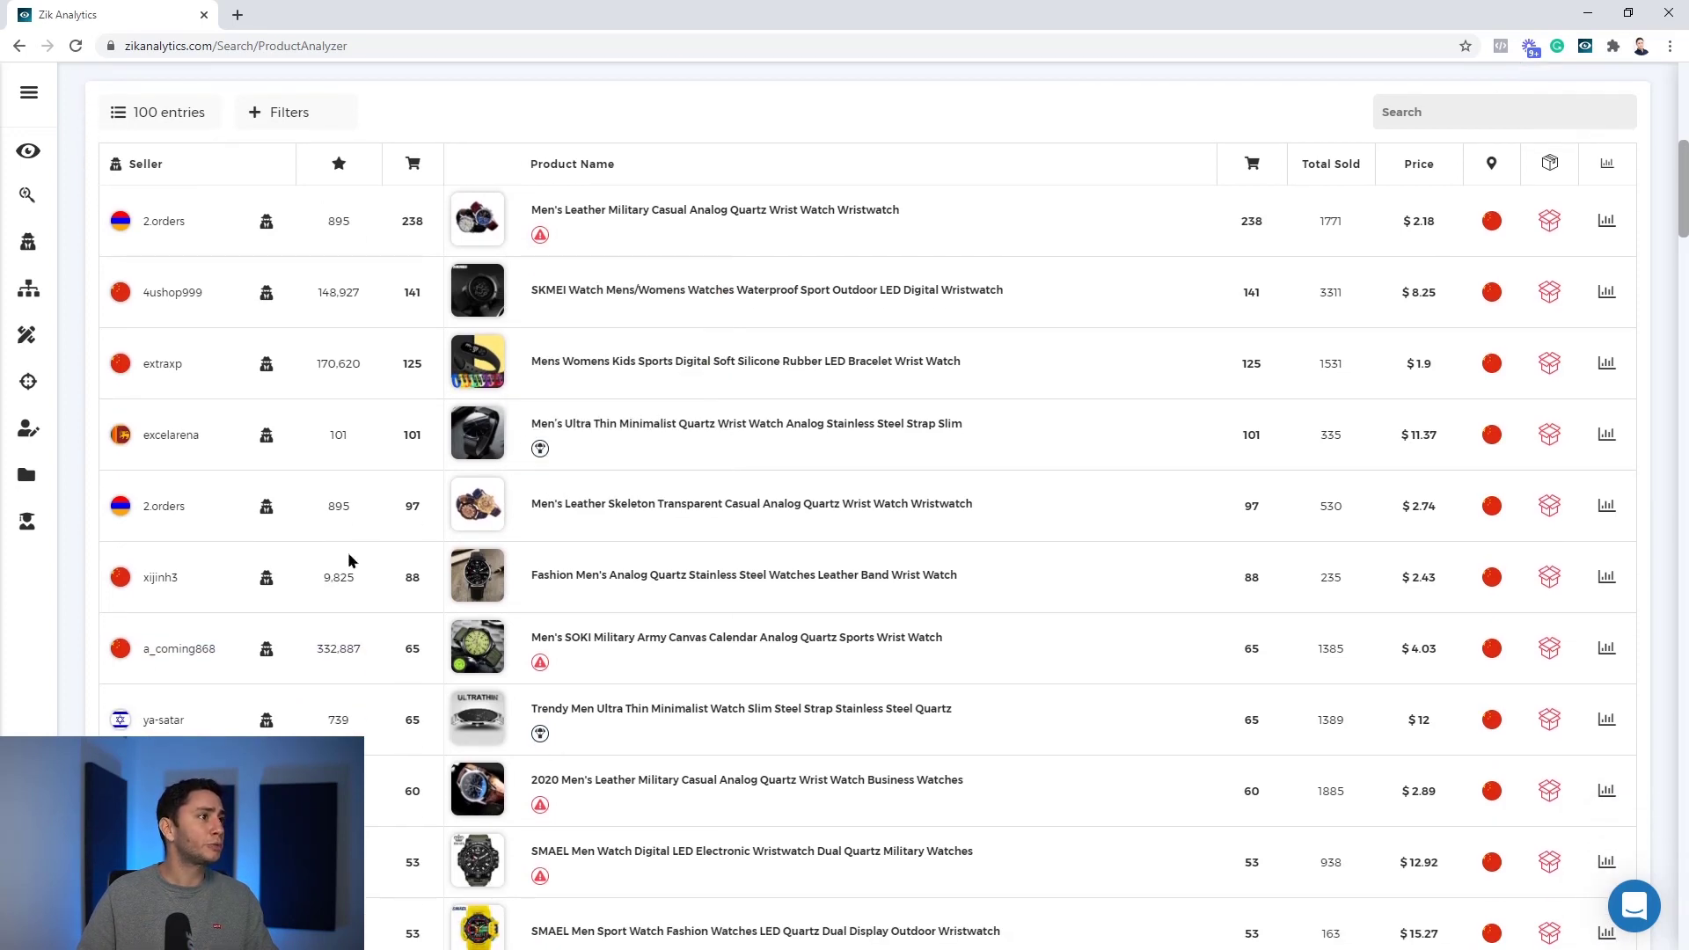
mouse_move(479, 506)
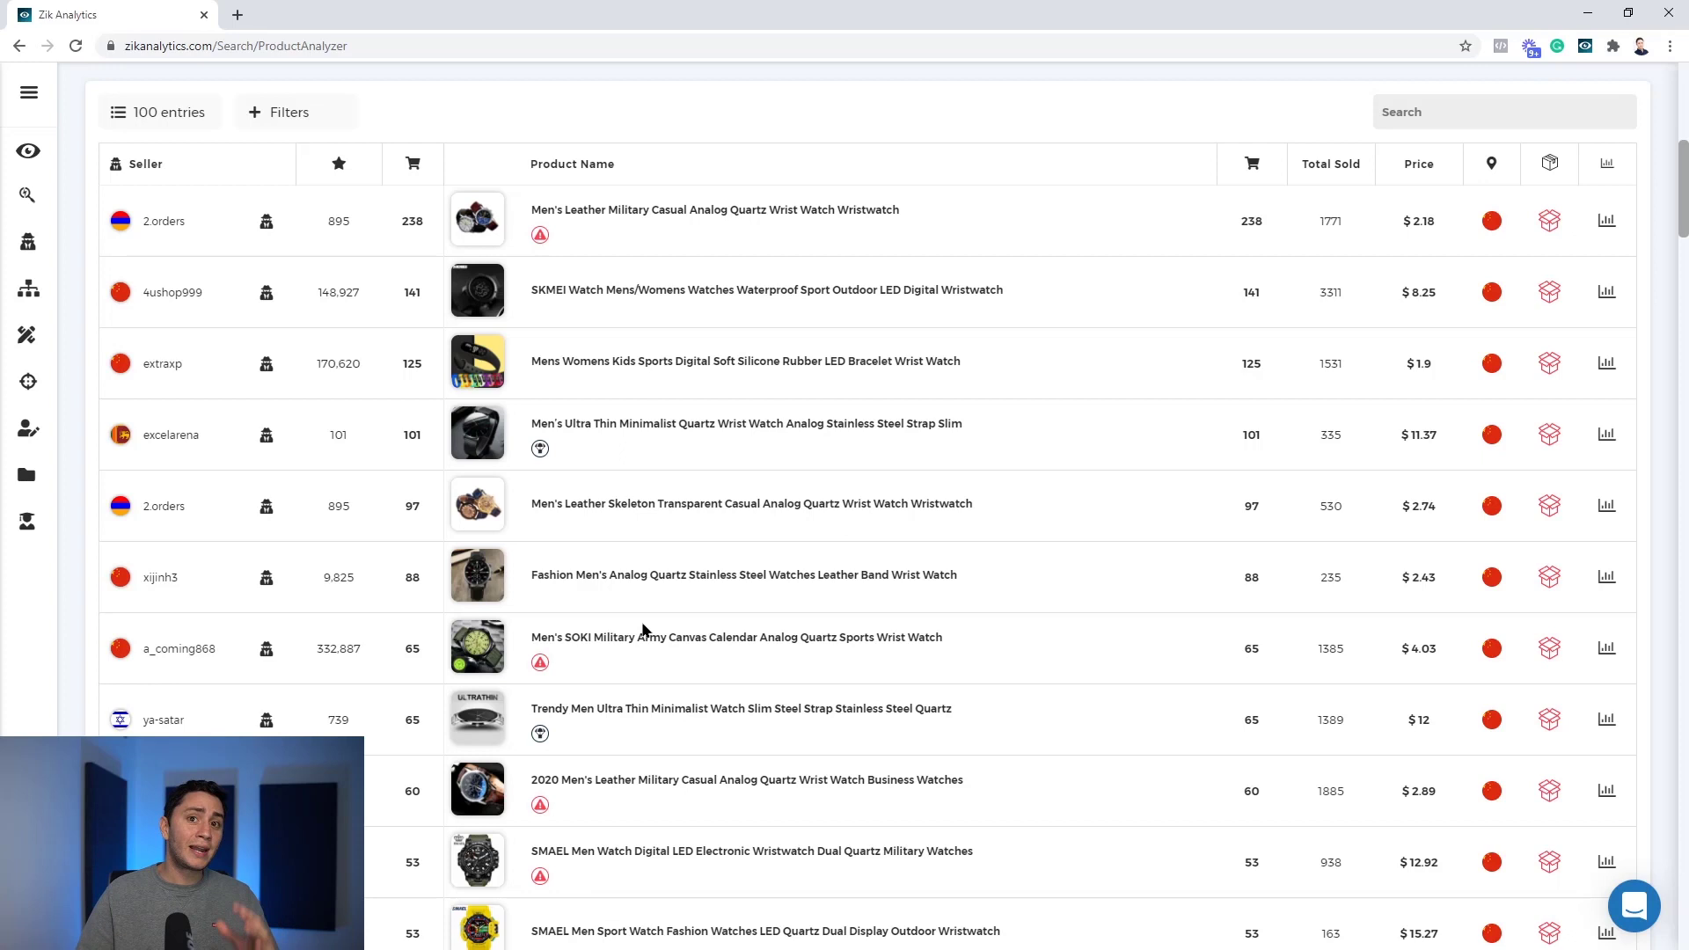
scroll(616, 599, up, 3)
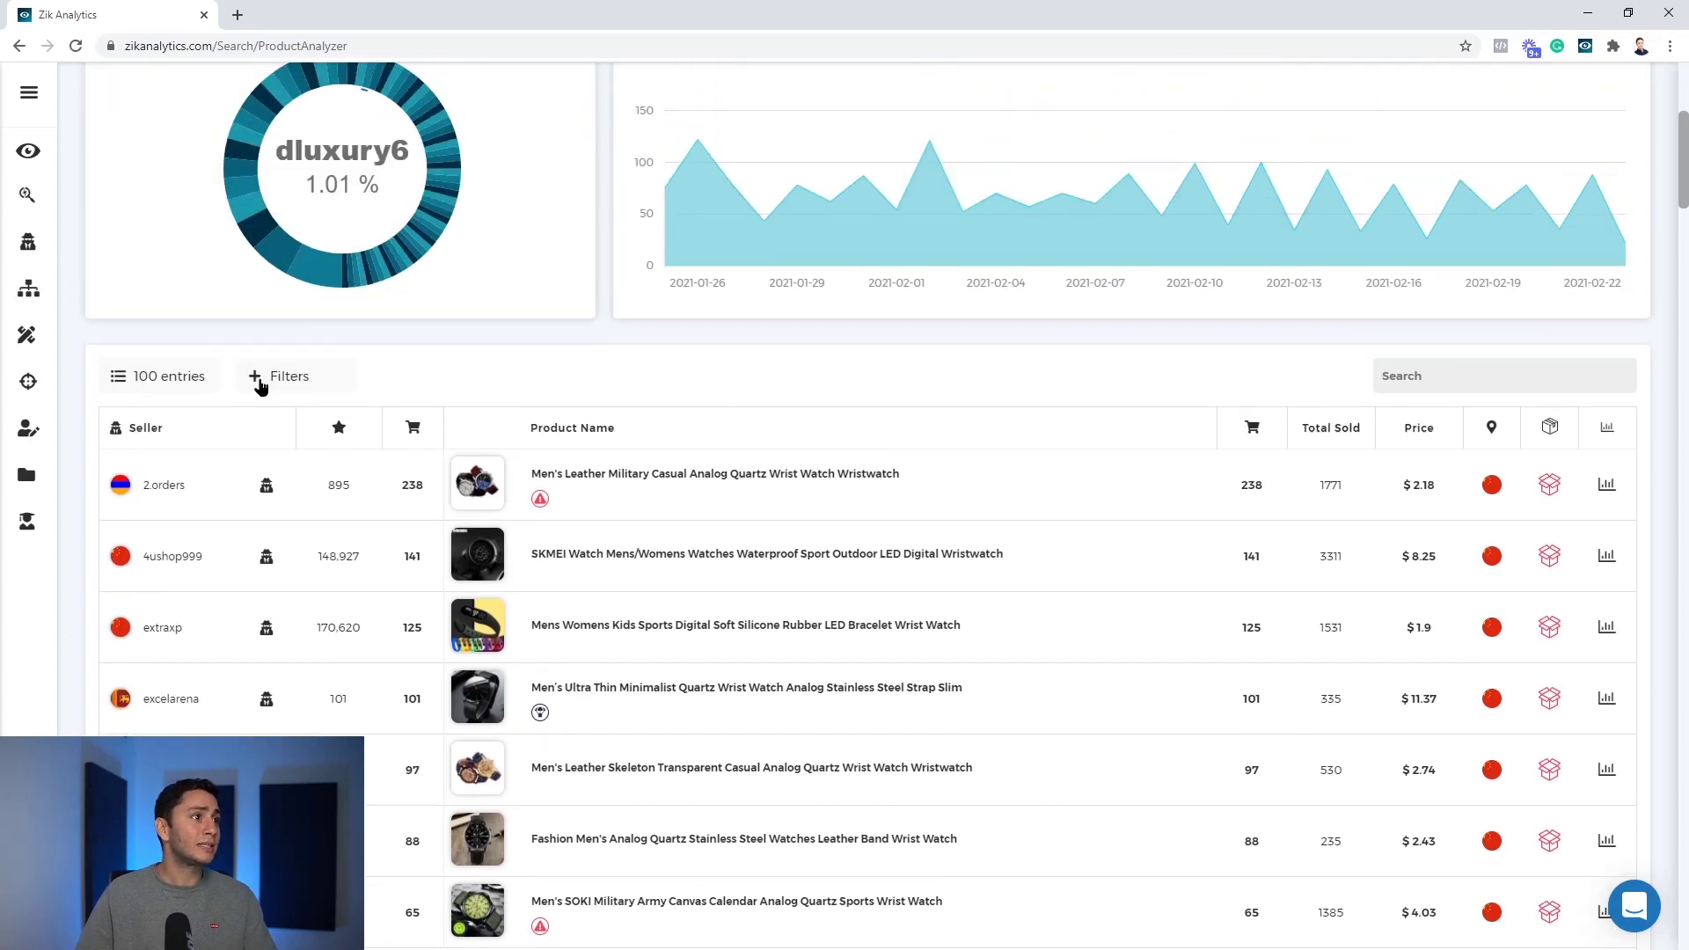
click(264, 377)
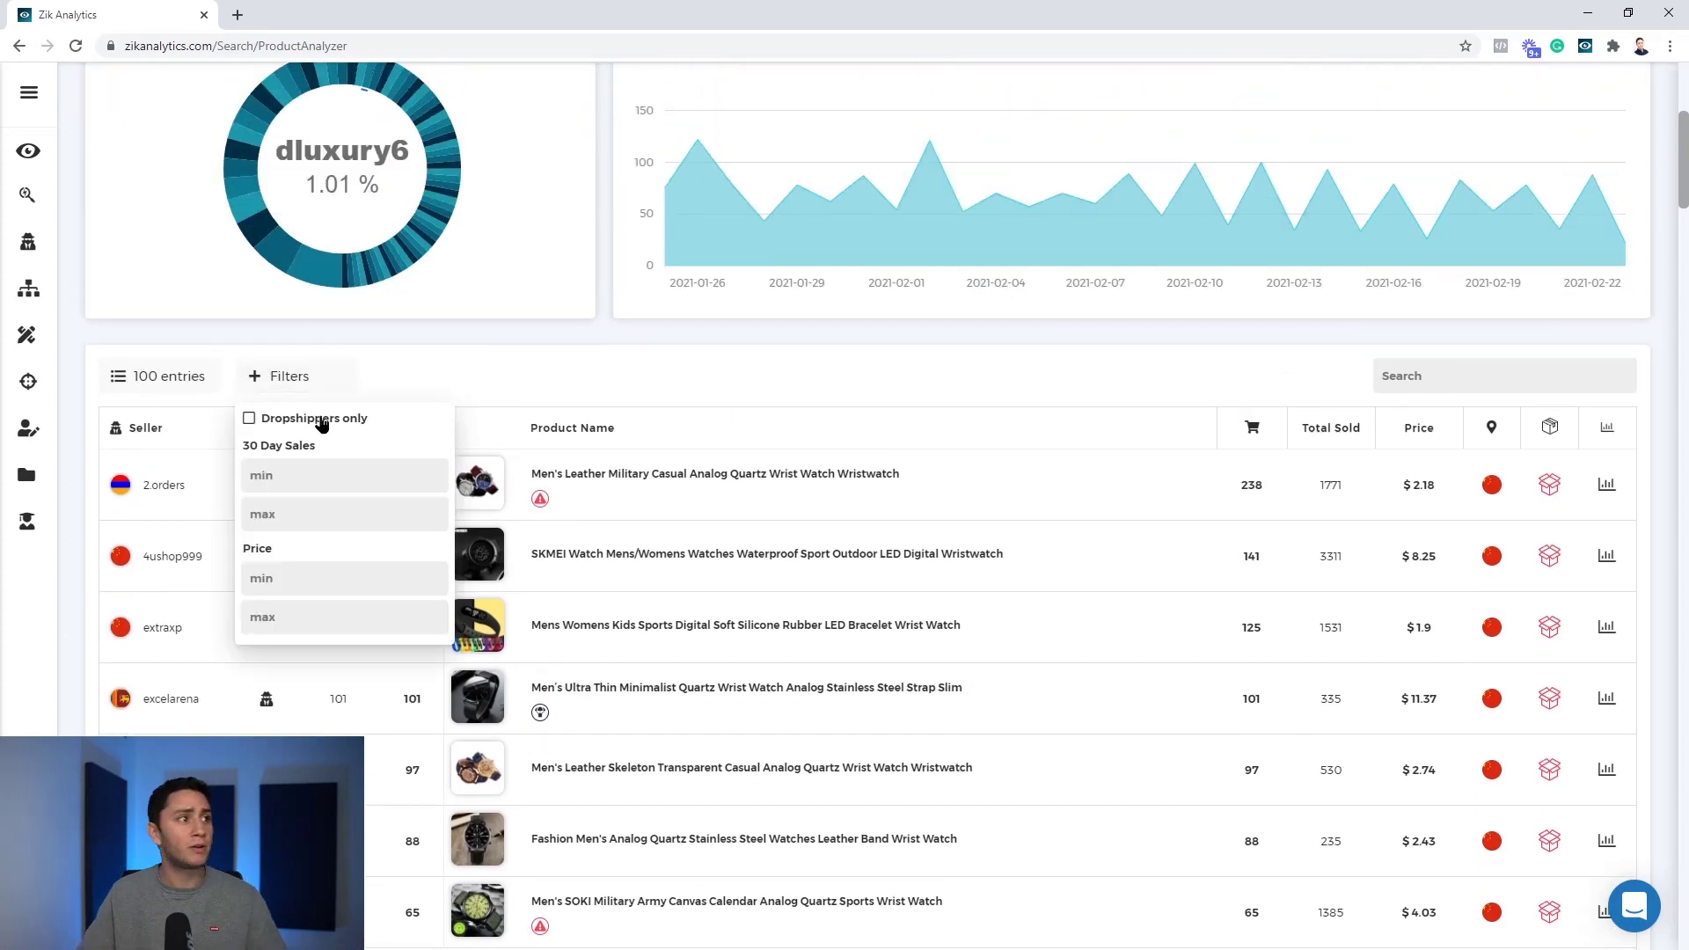
Step: Filter to dropshippers only and scan the Israeli seller in the second row
click(319, 420)
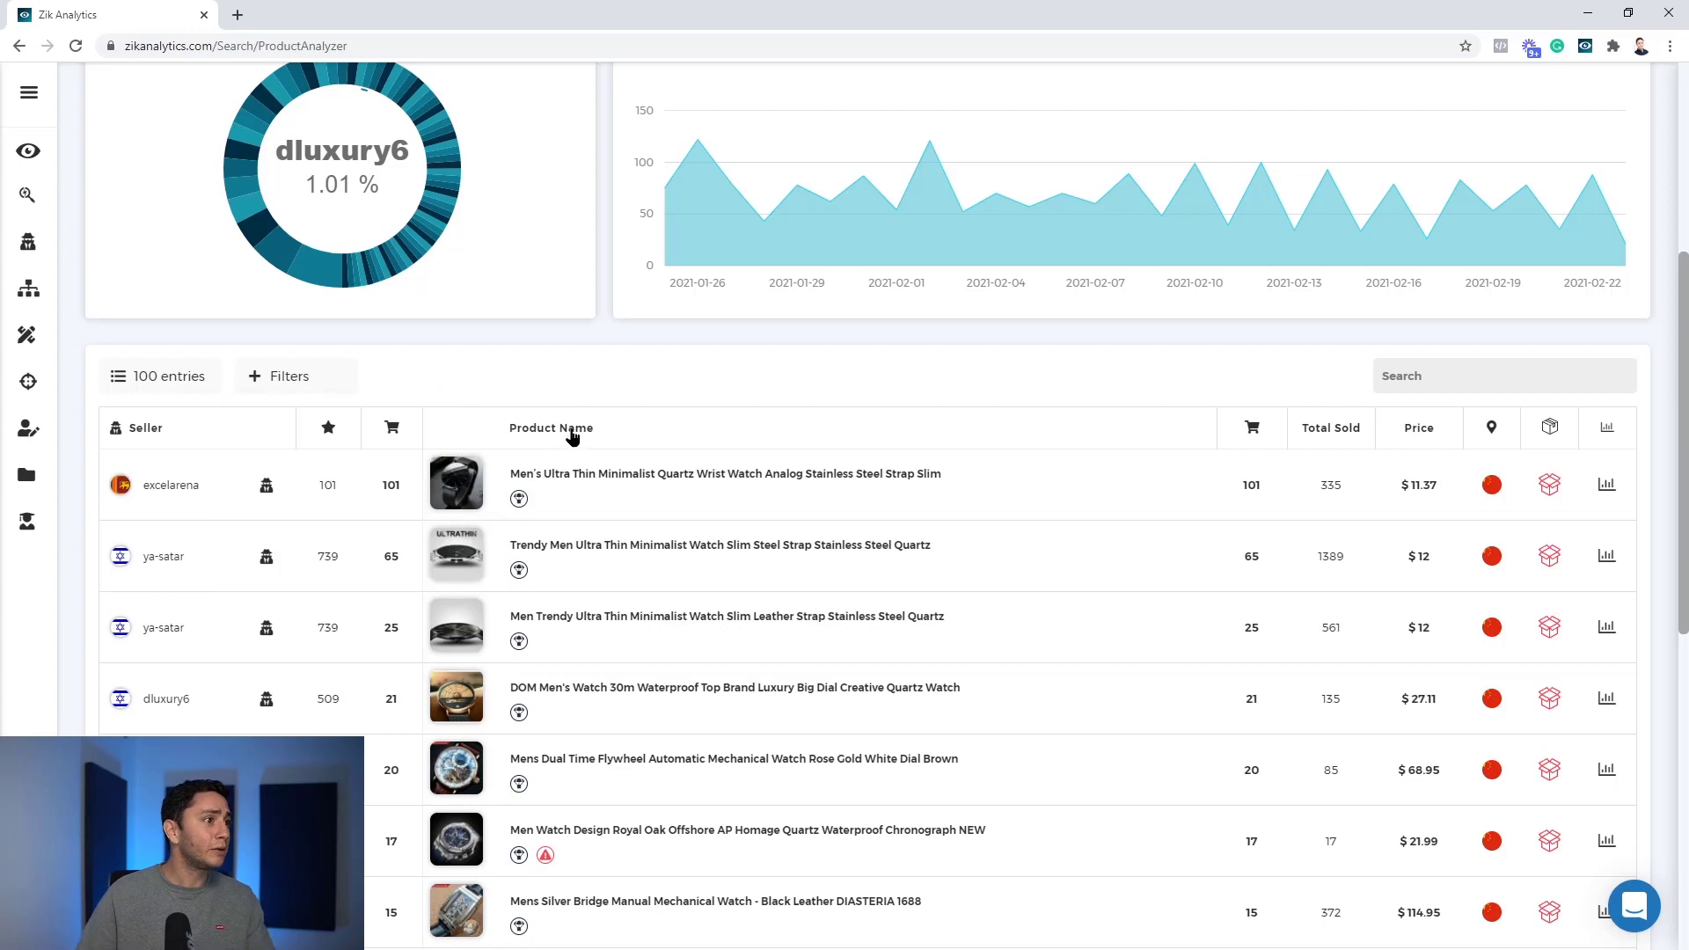
scroll(543, 478, down, 2)
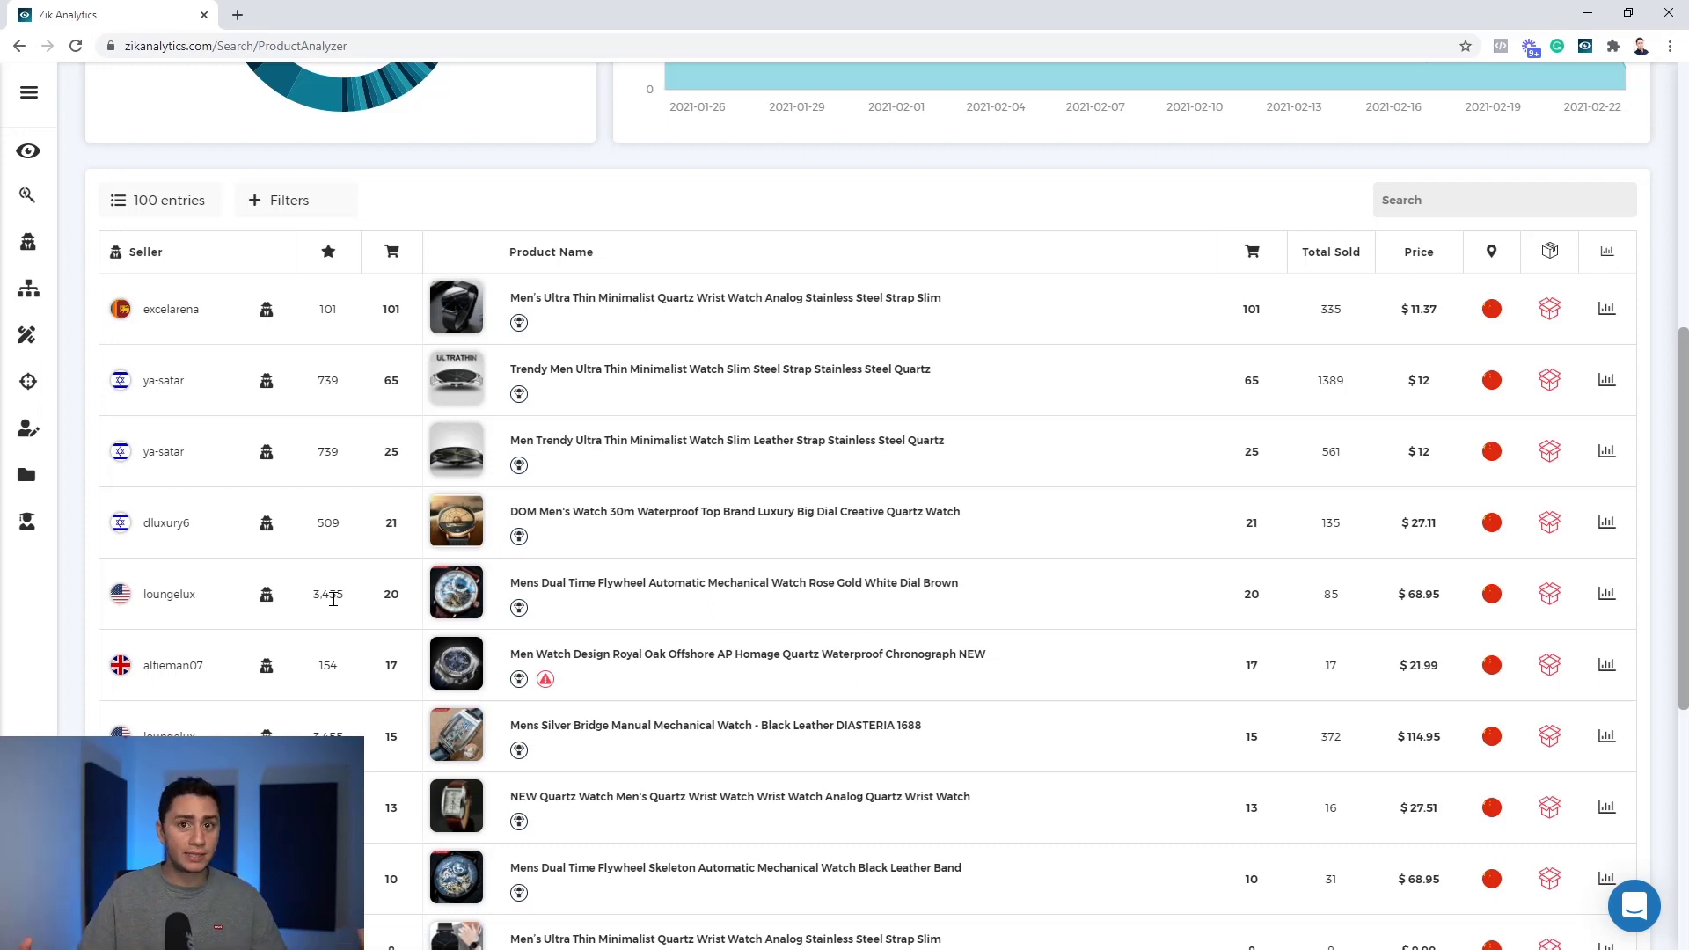
click(266, 383)
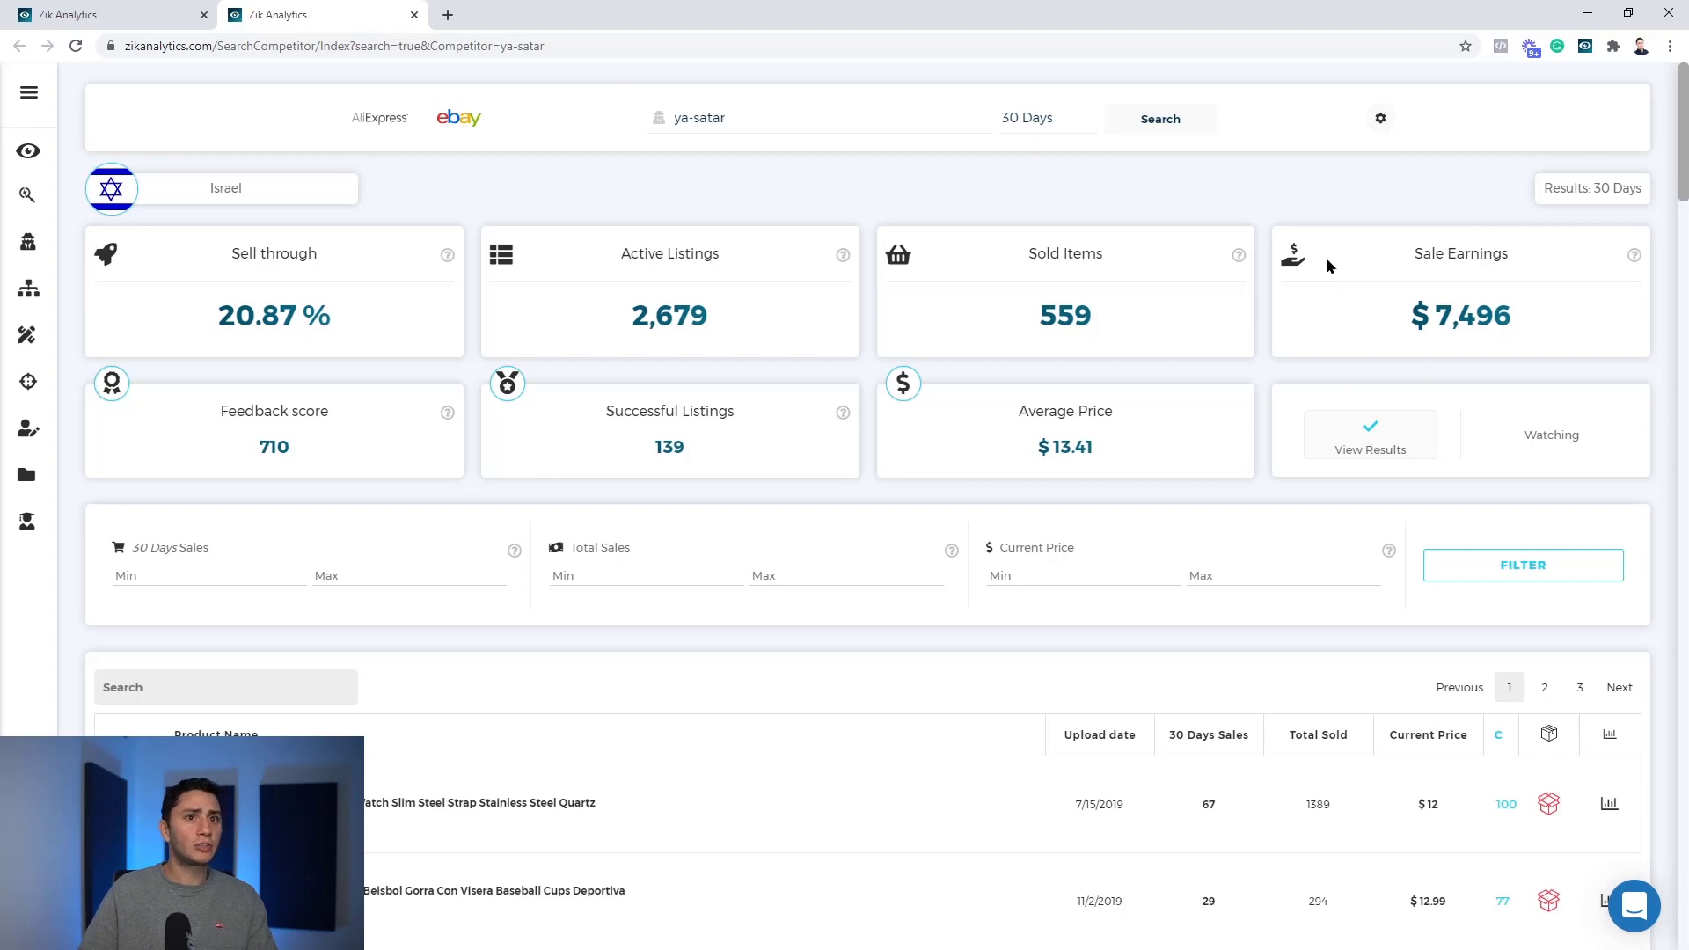
key(ctrl+1)
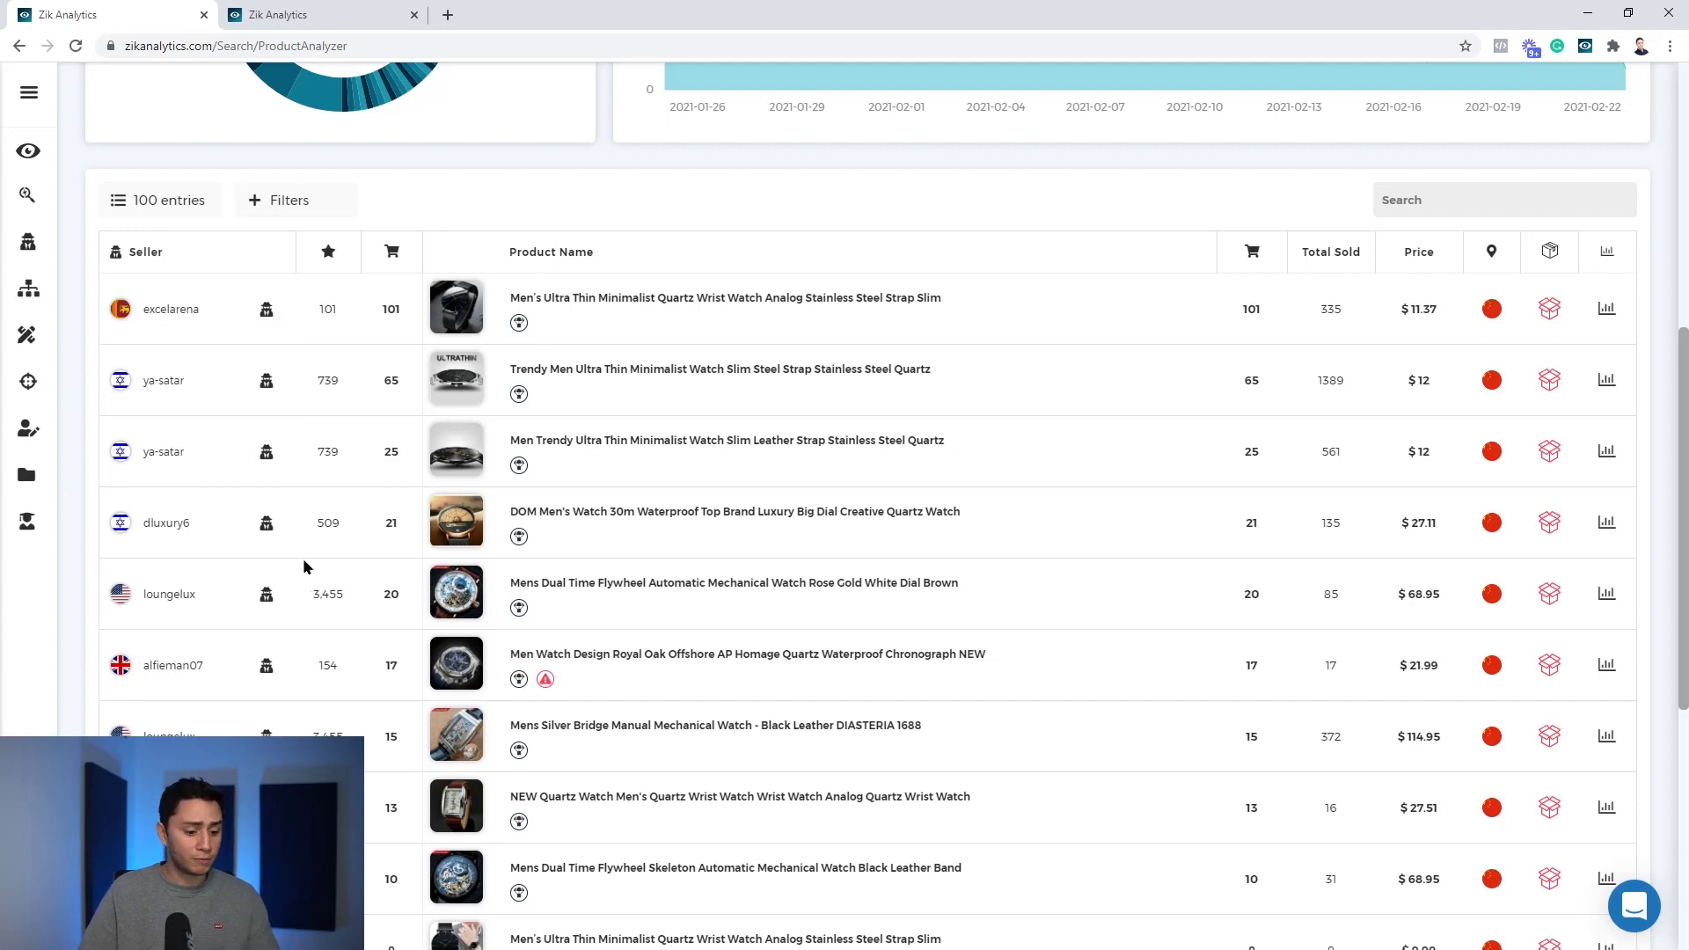
Step: Open seller scans for the next five dropshippers in background tabs
ctrl+click(267, 451)
ctrl+click(267, 522)
ctrl+click(267, 594)
ctrl+click(266, 665)
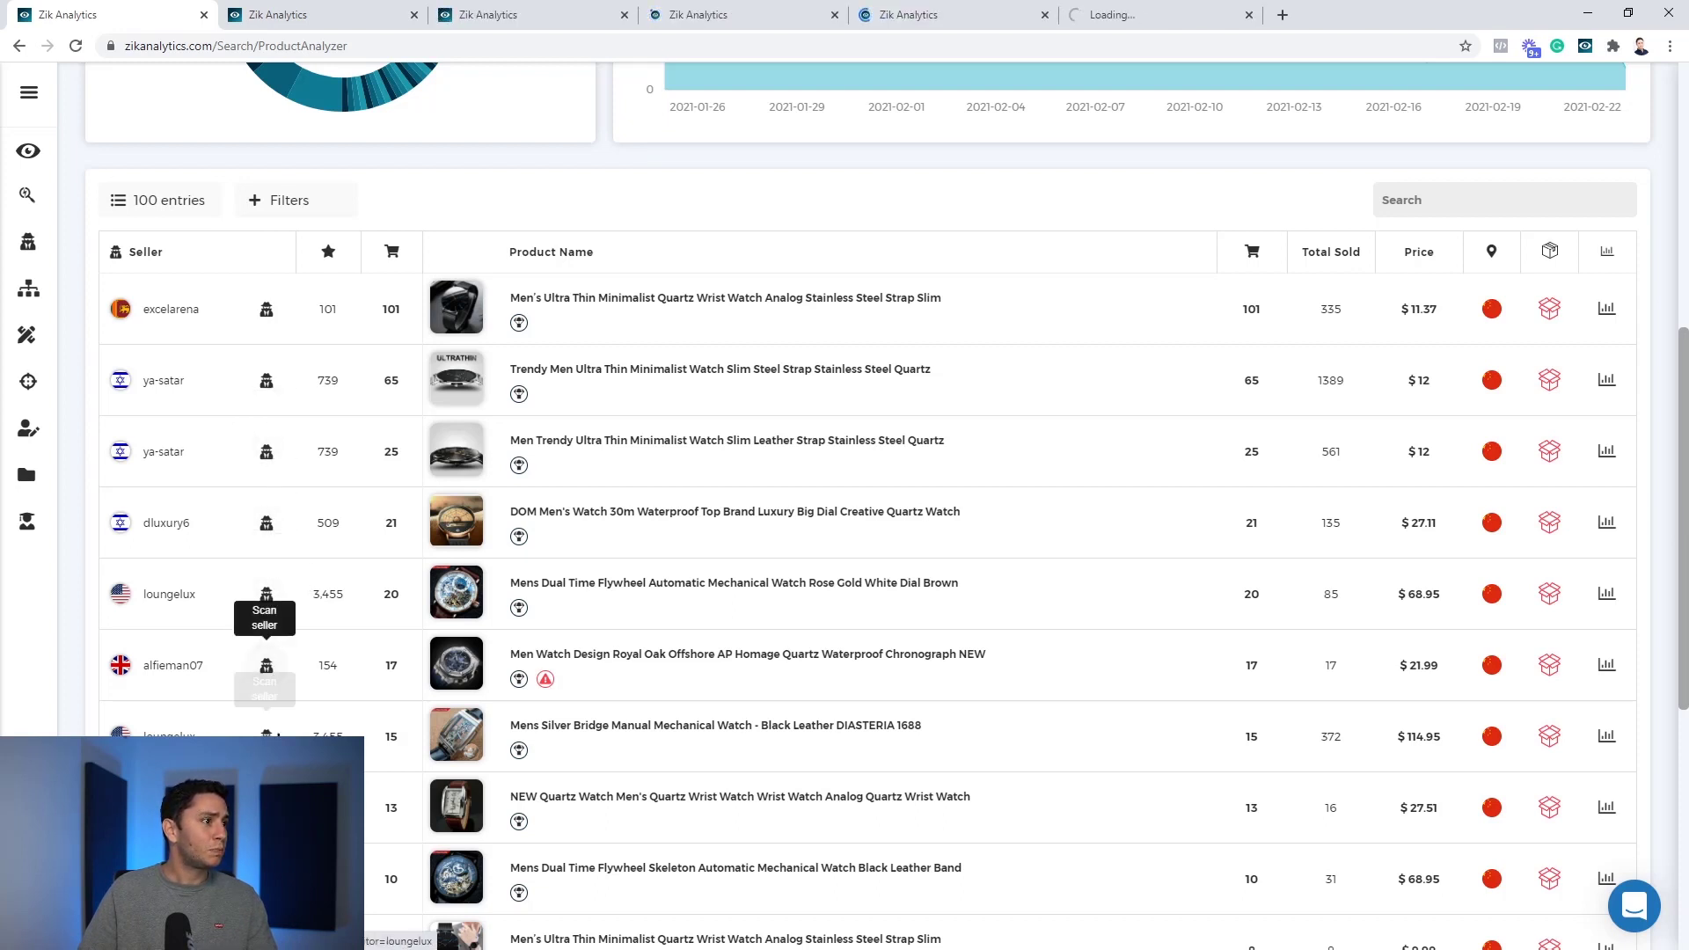
ctrl+click(267, 735)
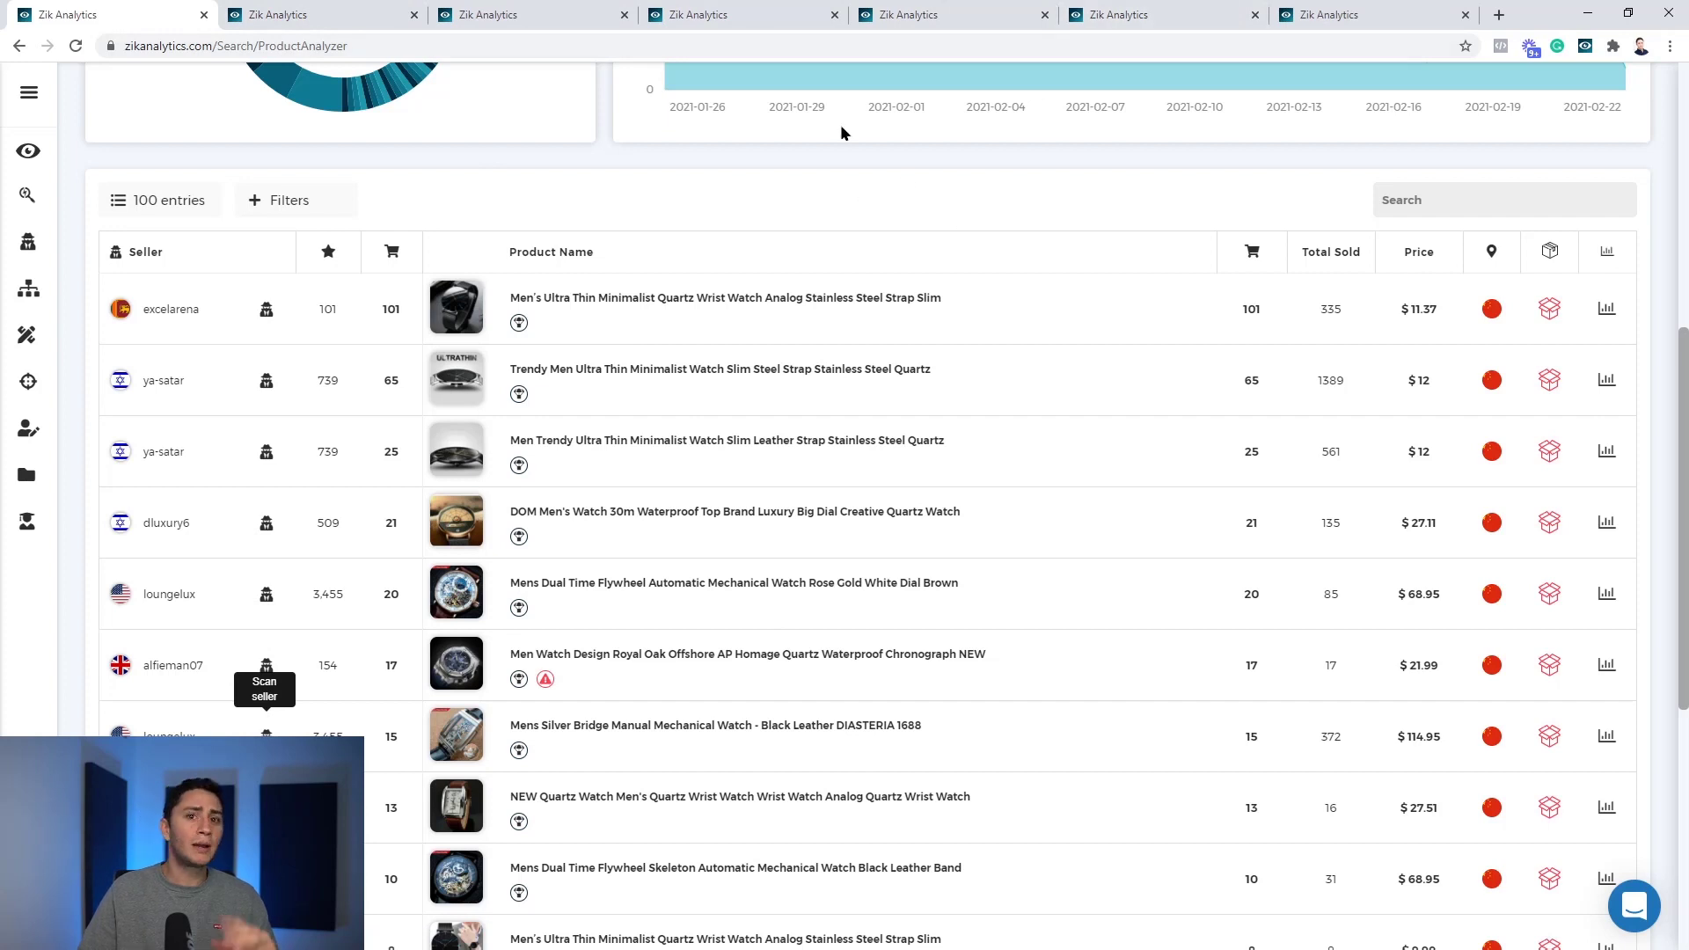
Step: Review each new seller scan, ending on the US seller with 56.44% sell-through
click(583, 12)
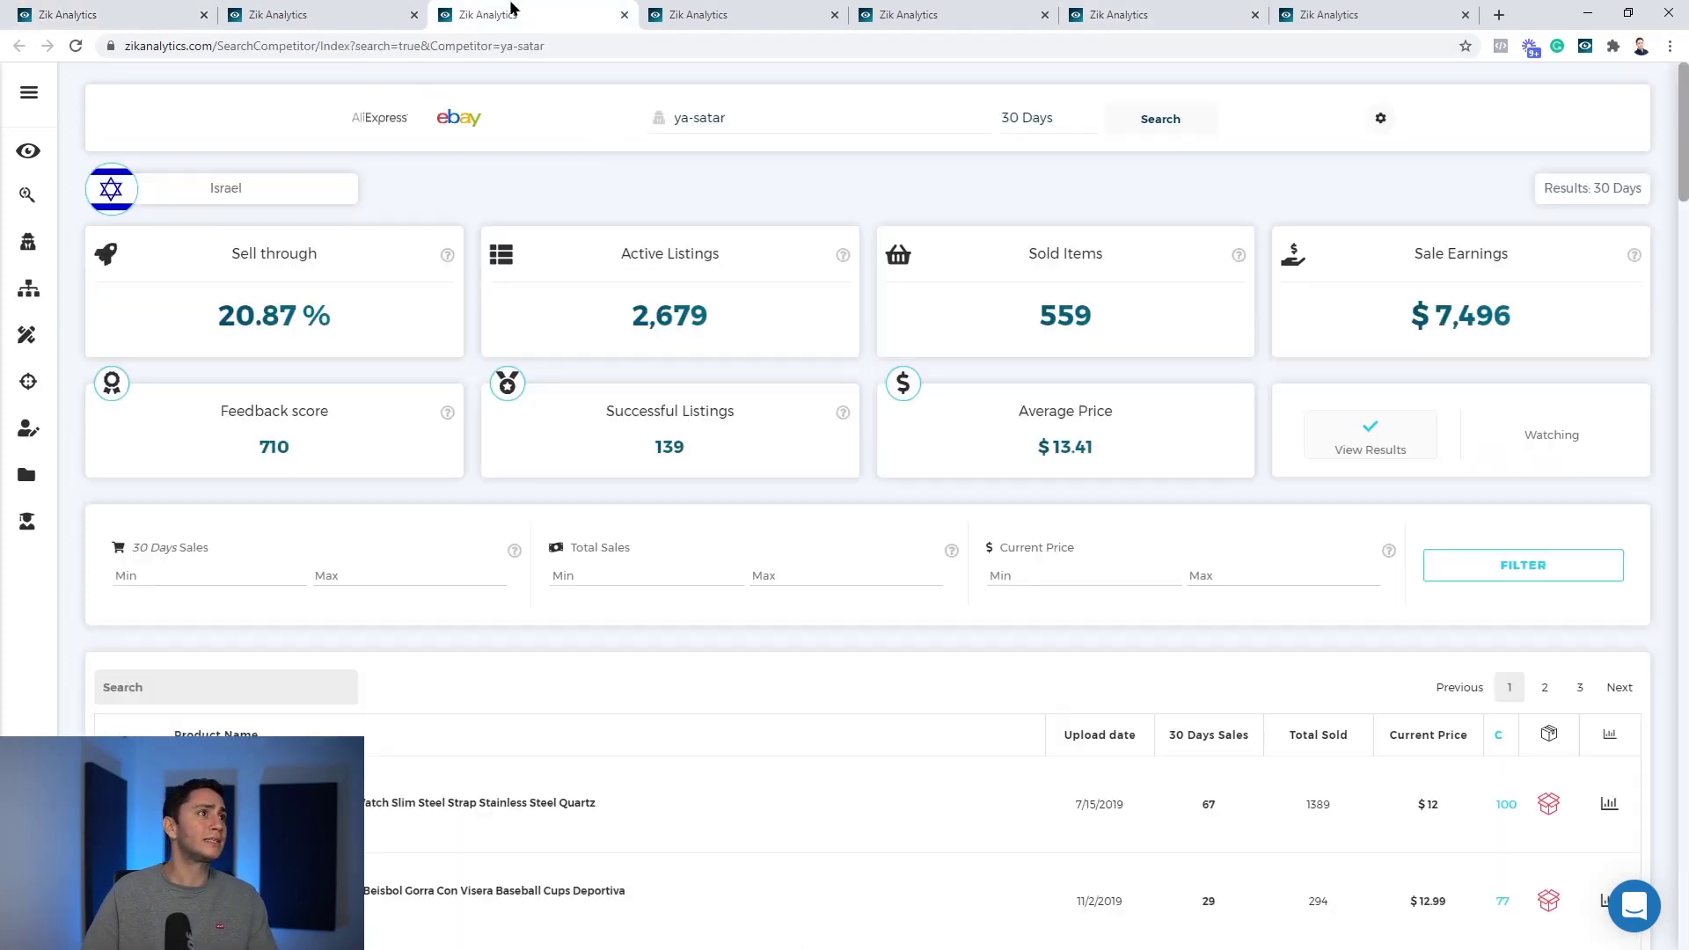
click(653, 10)
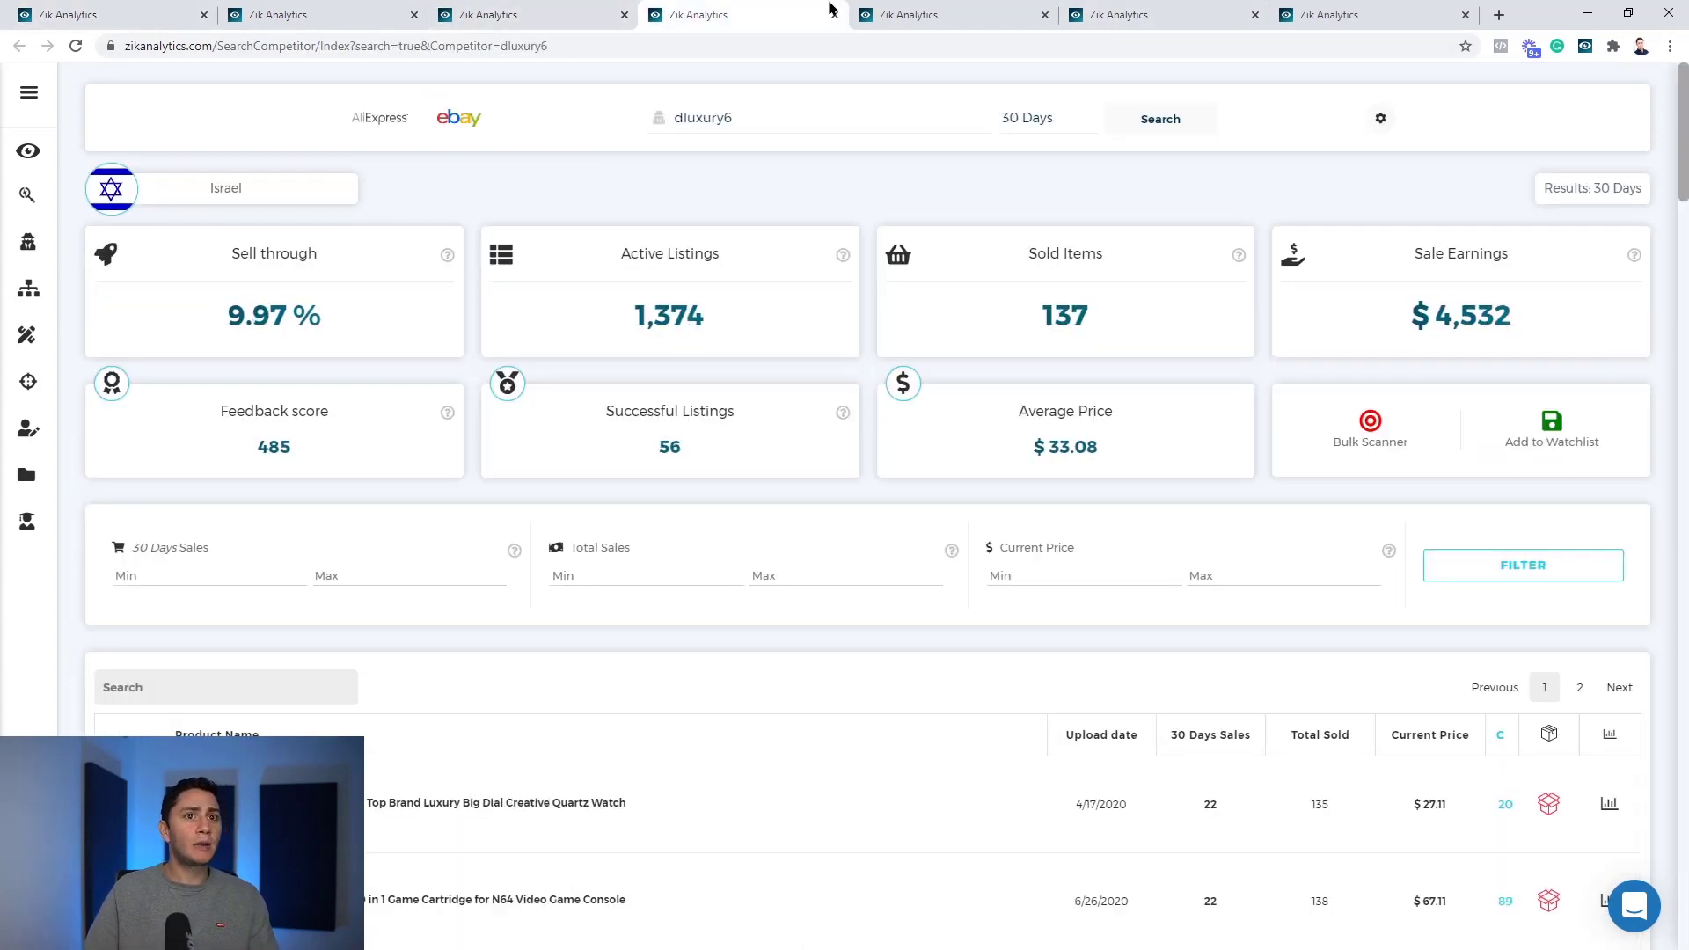
click(888, 14)
click(1122, 12)
click(1291, 14)
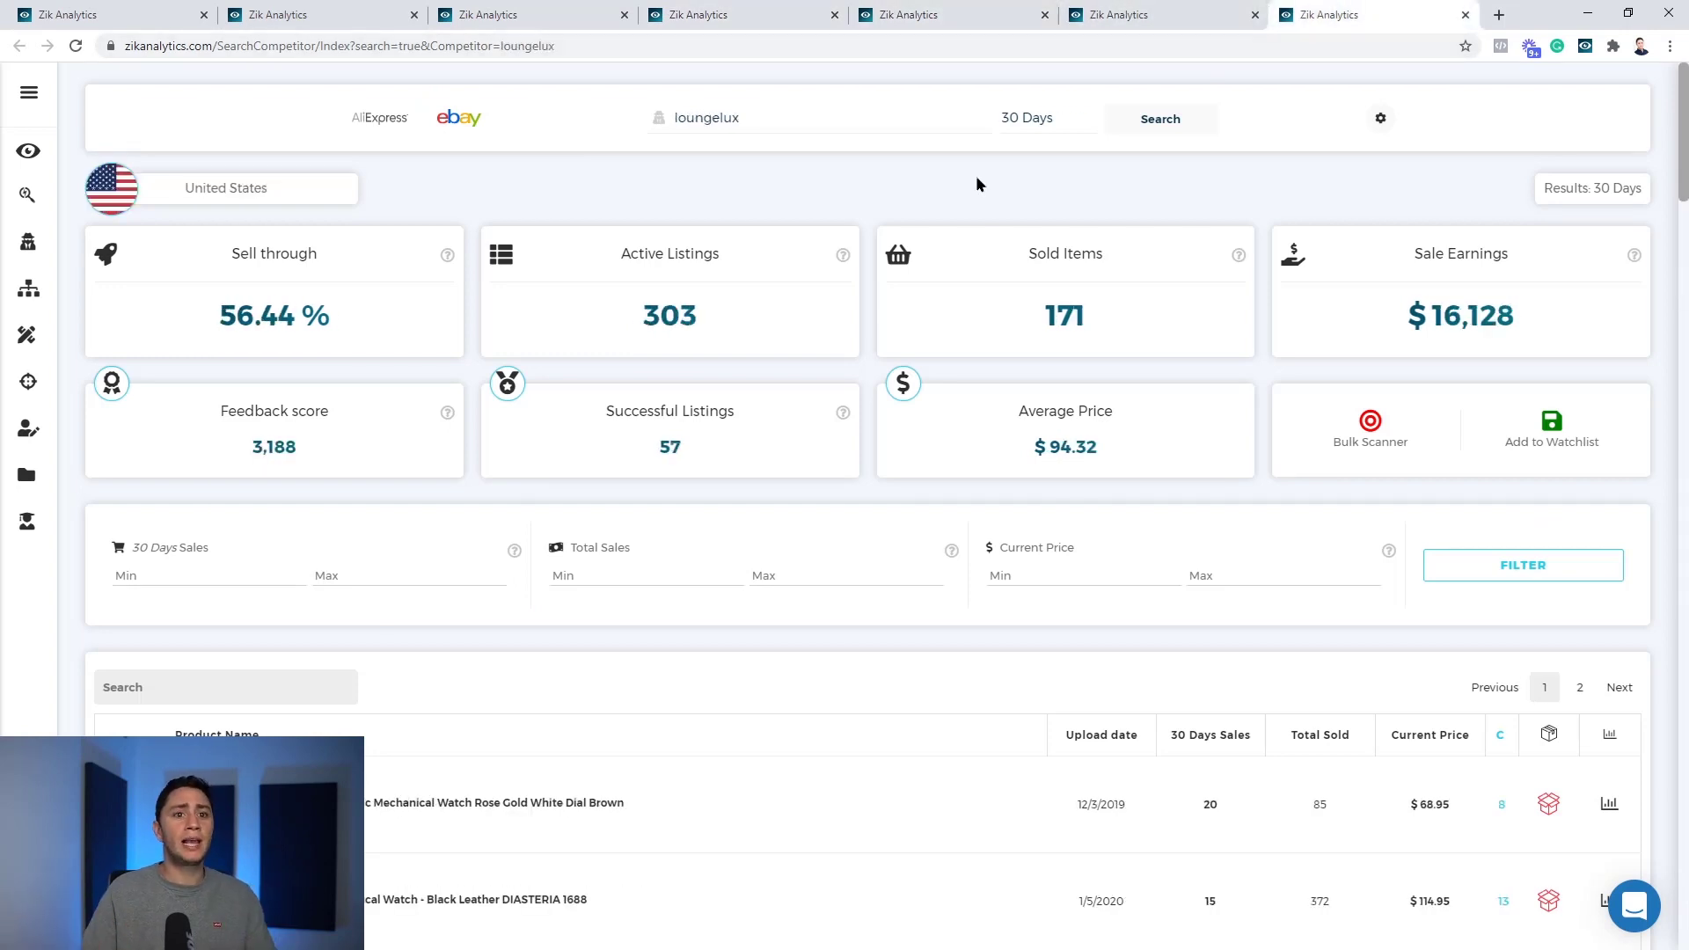
Step: Browse the US seller's product list
scroll(836, 239, down, 4)
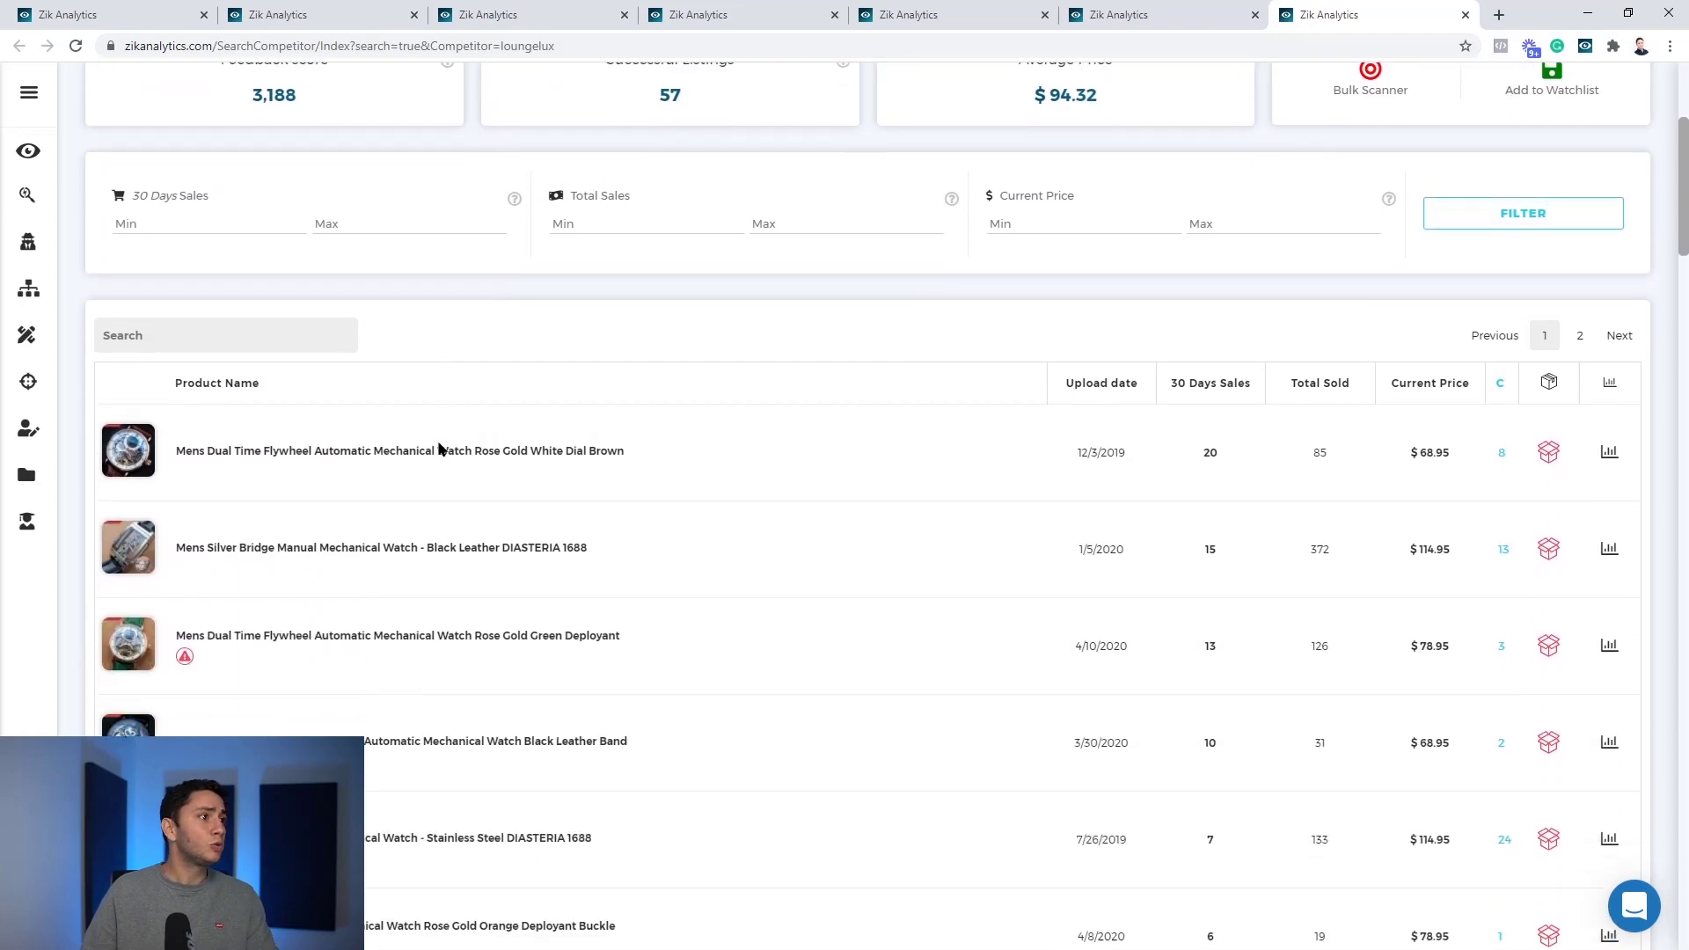
mouse_move(133, 453)
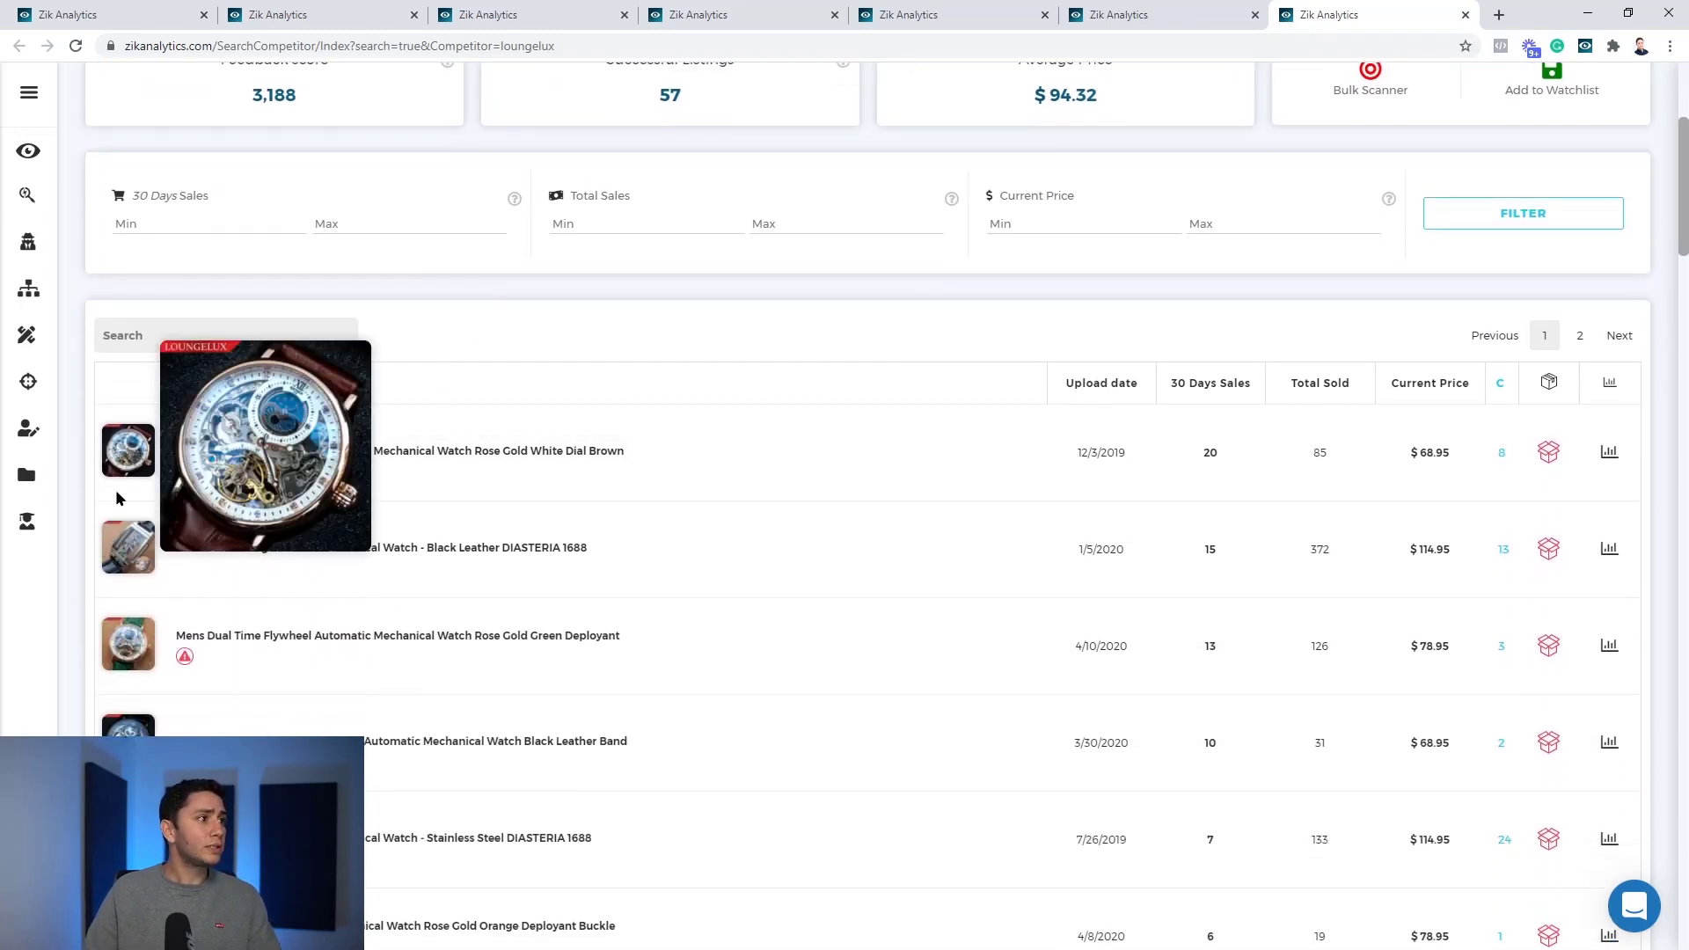
mouse_move(113, 553)
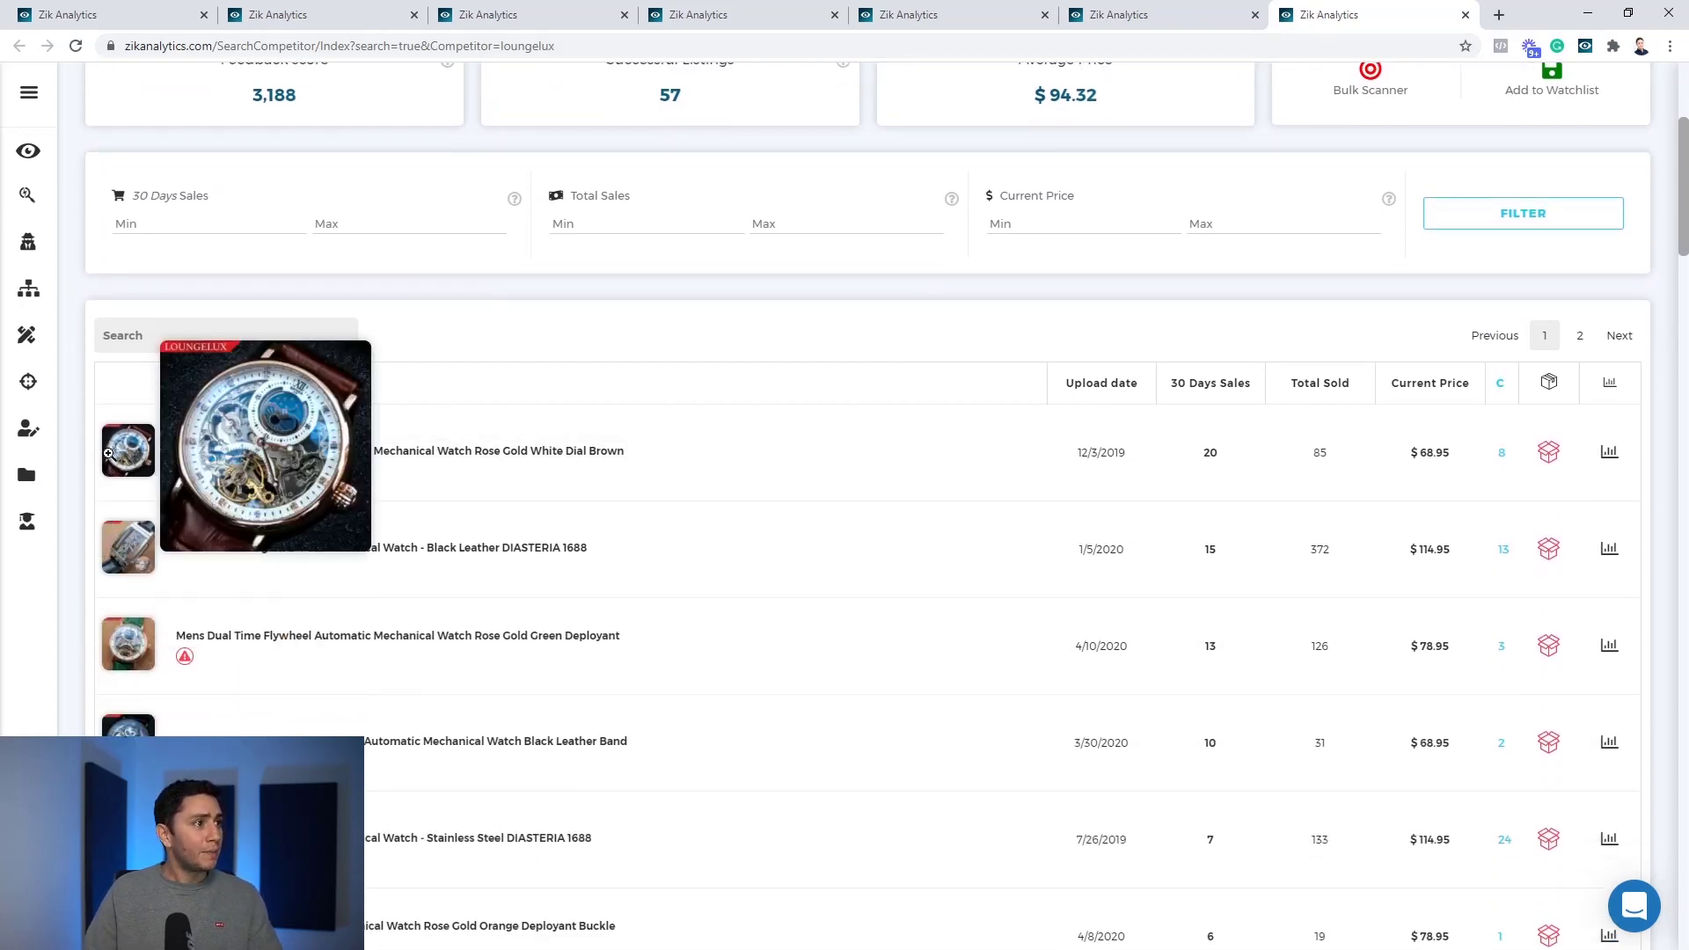
scroll(539, 228, up, 4)
Step: Back on the Israeli seller's scan, review its top products including the black snapback cap
click(332, 14)
scroll(328, 374, down, 4)
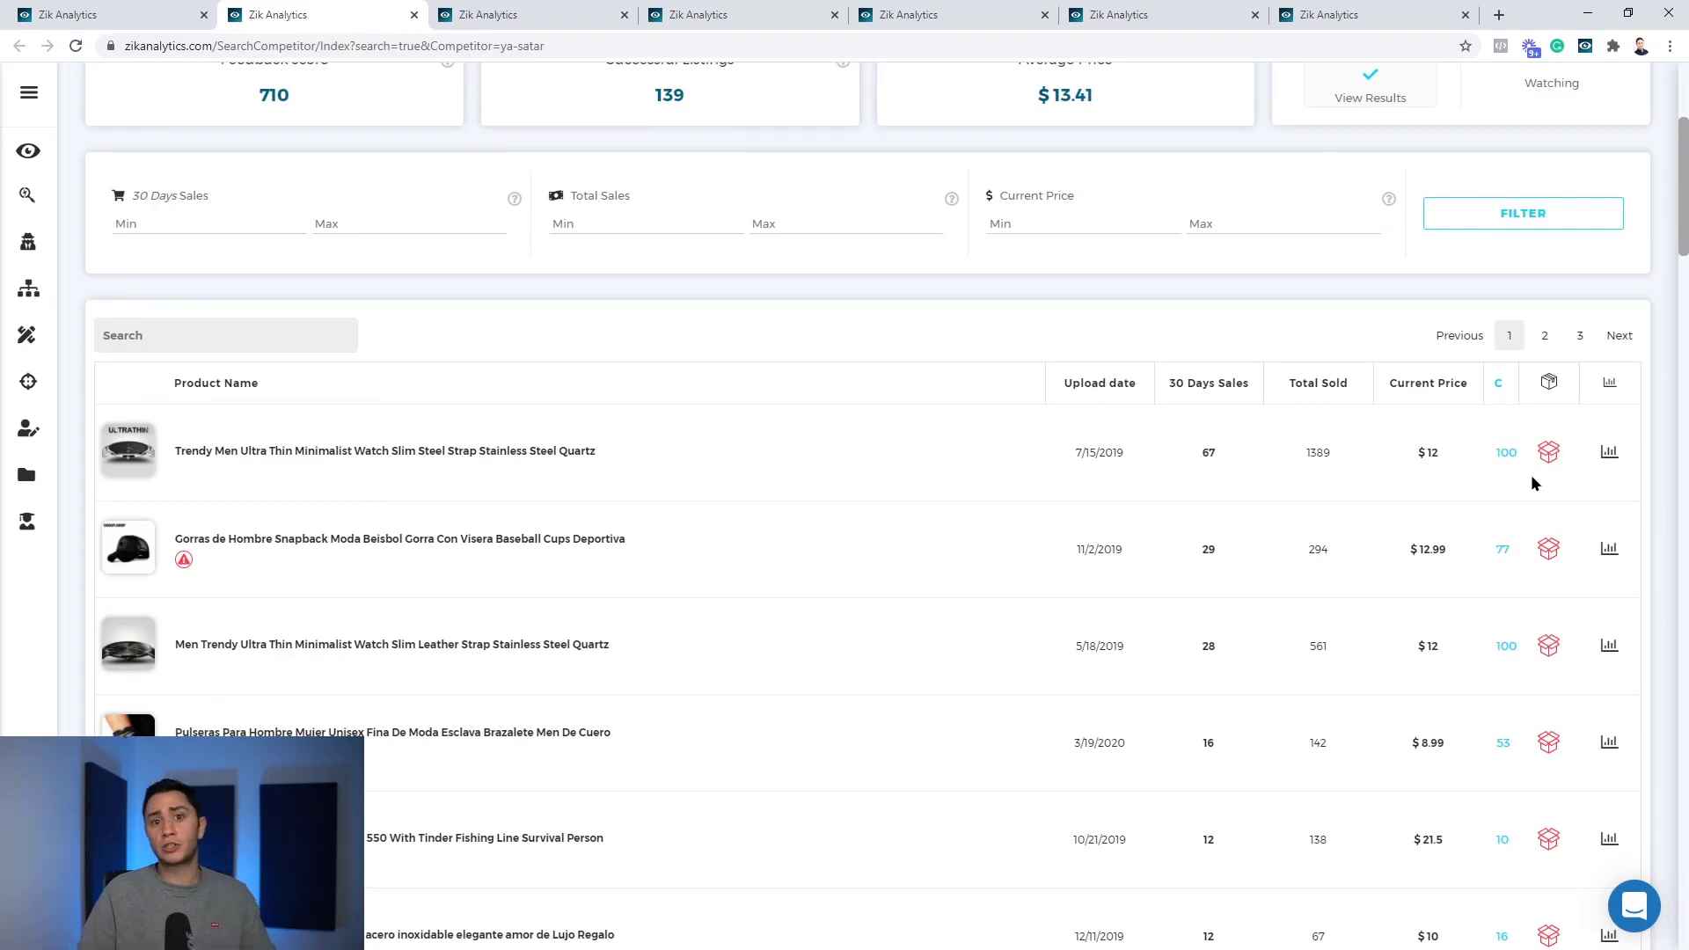
scroll(309, 566, up, 4)
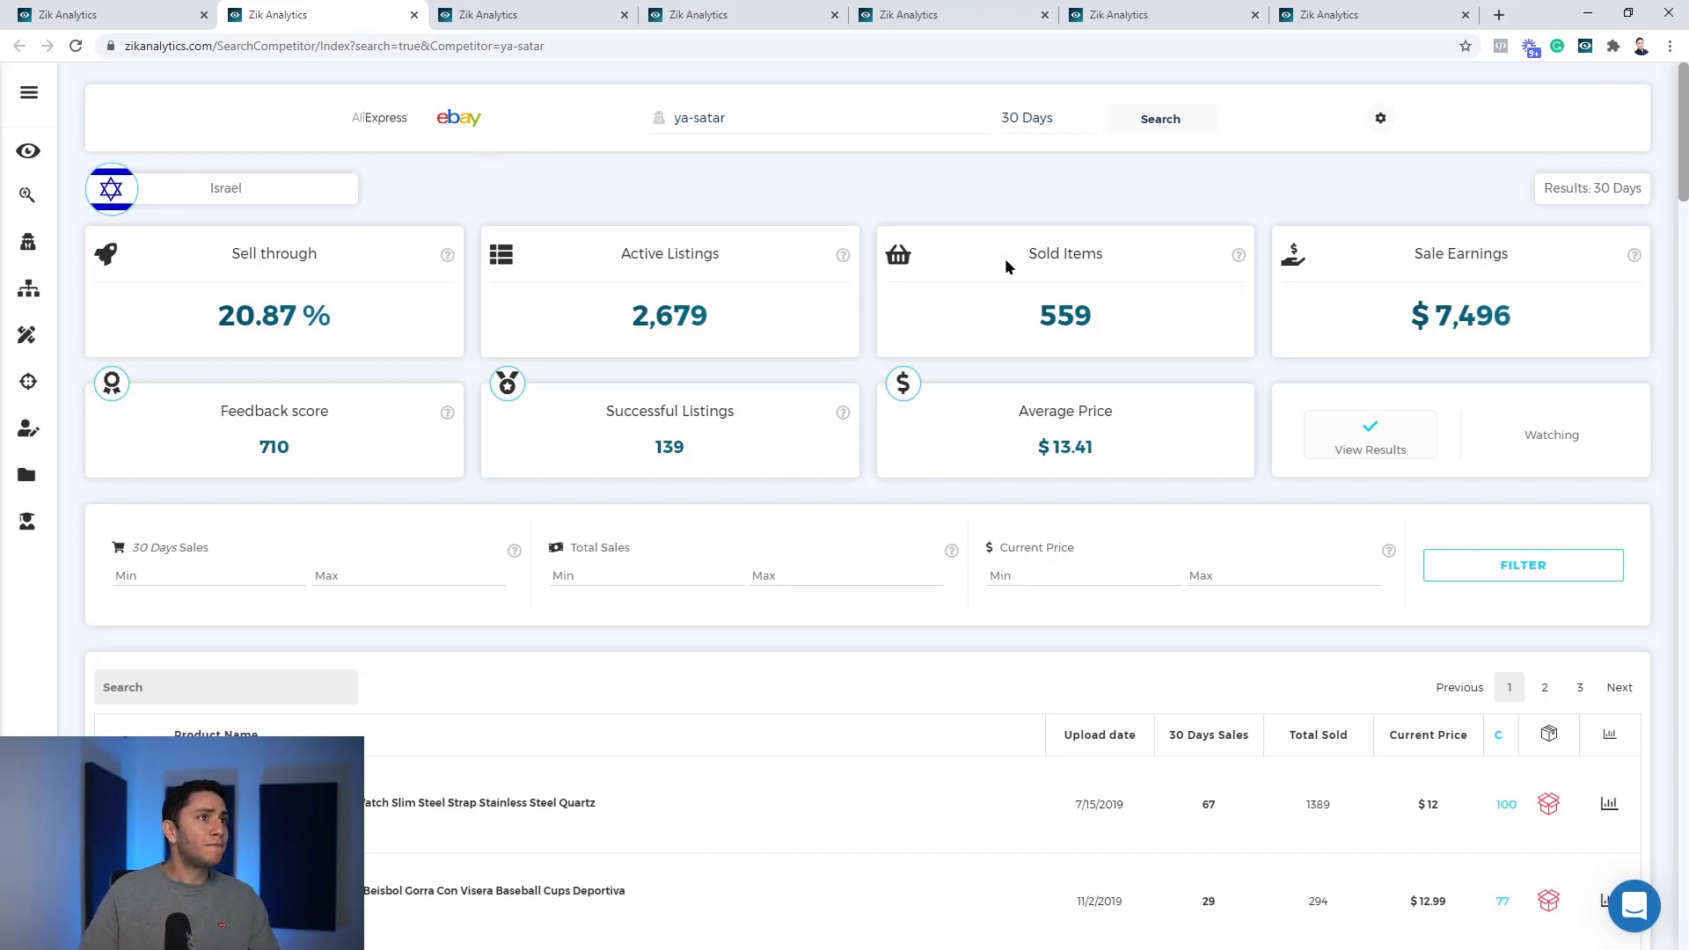
scroll(477, 456, down, 4)
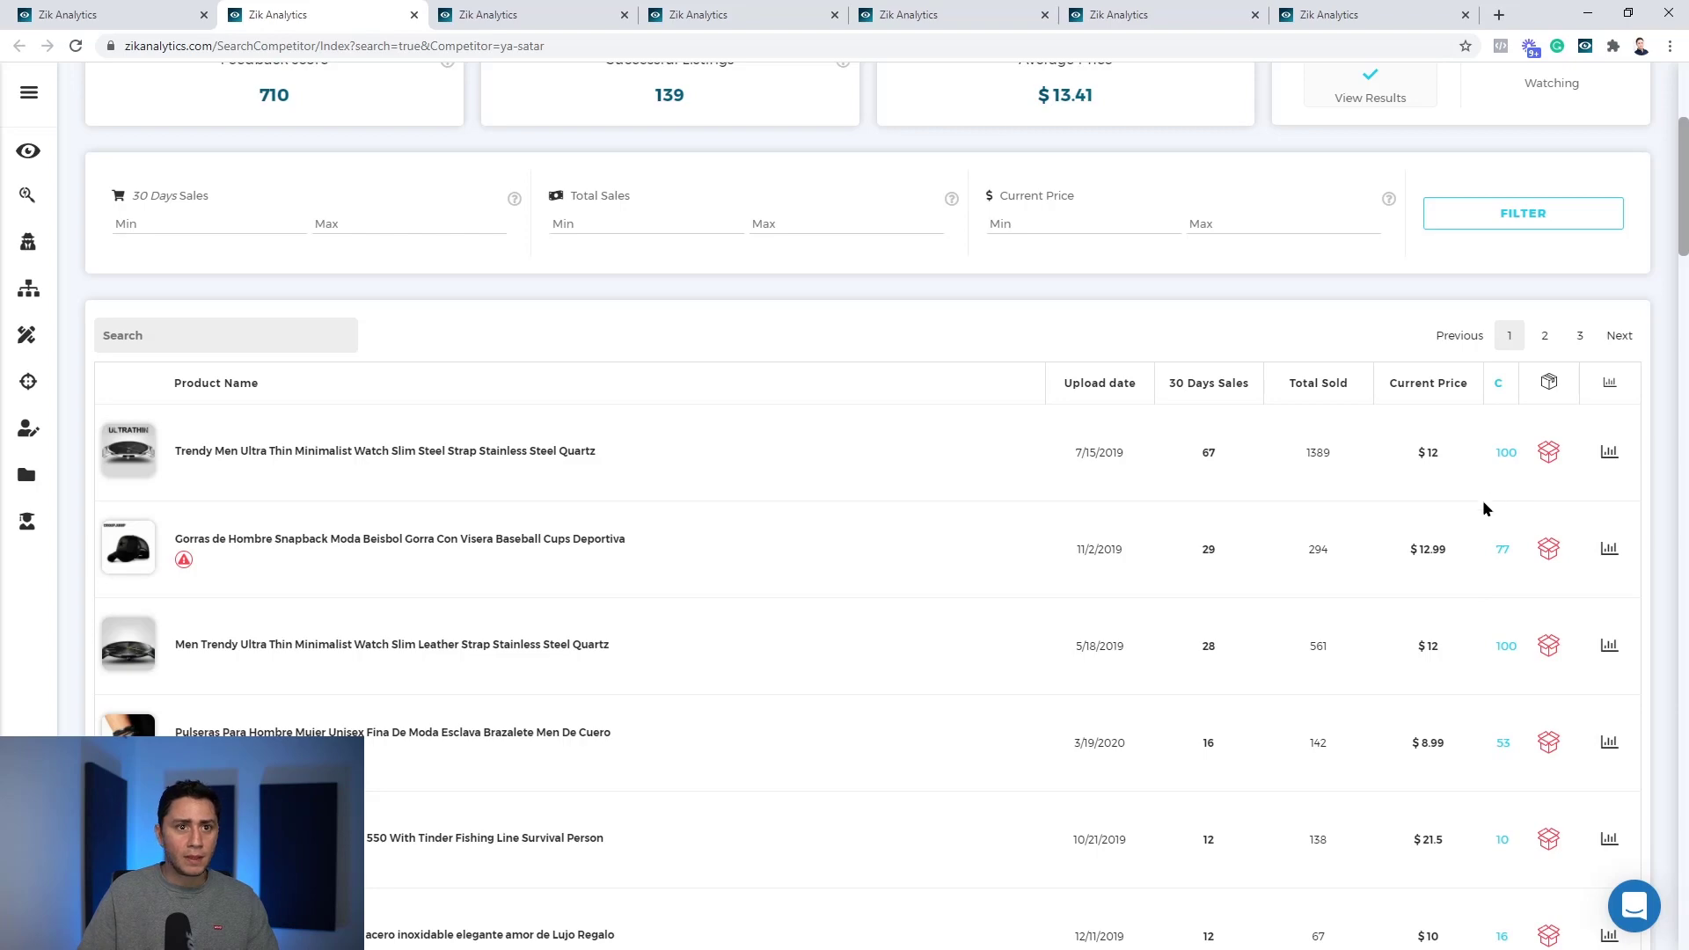
scroll(668, 513, down, 1)
scroll(444, 658, up, 5)
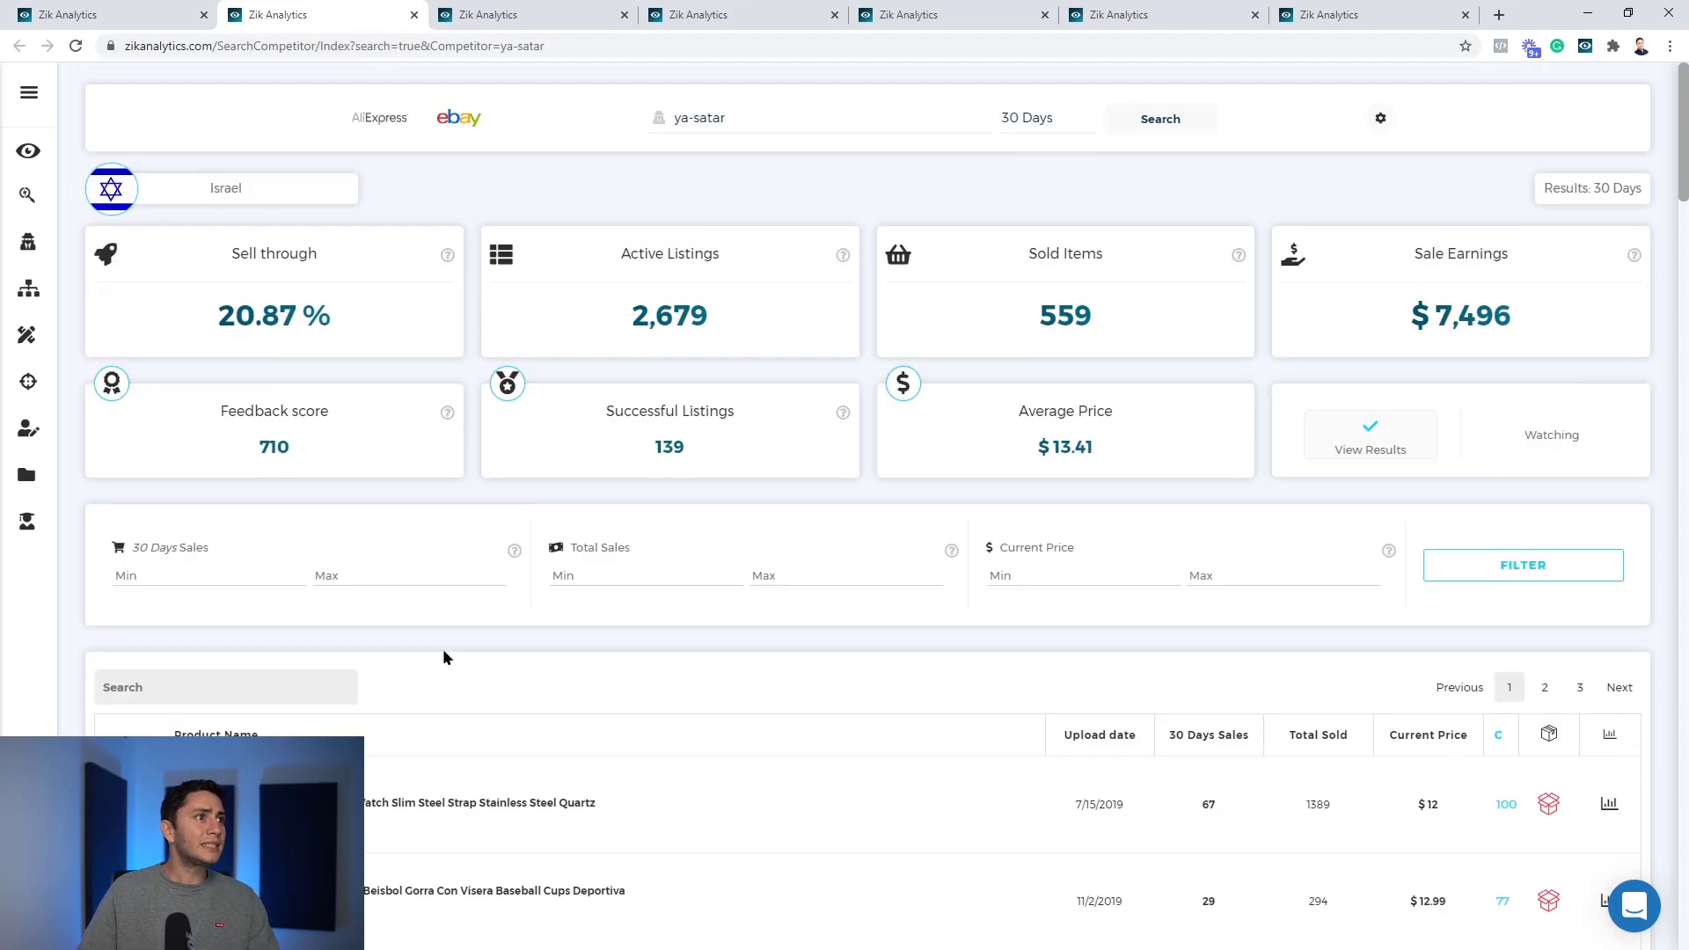
scroll(445, 657, down, 4)
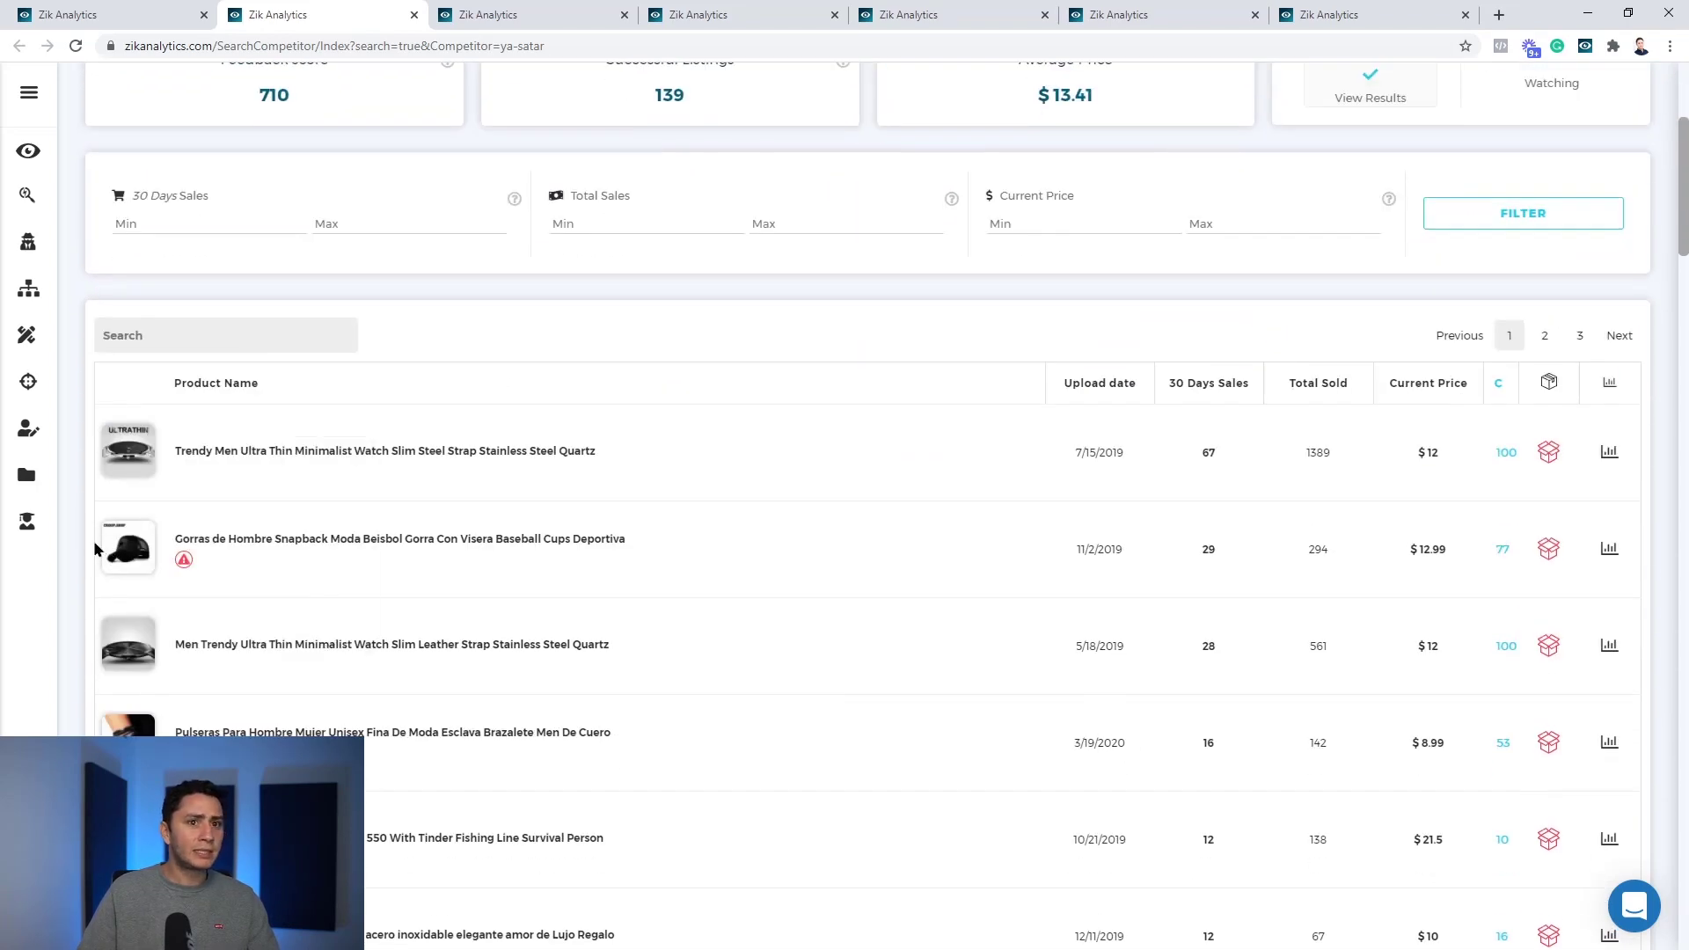
mouse_move(132, 548)
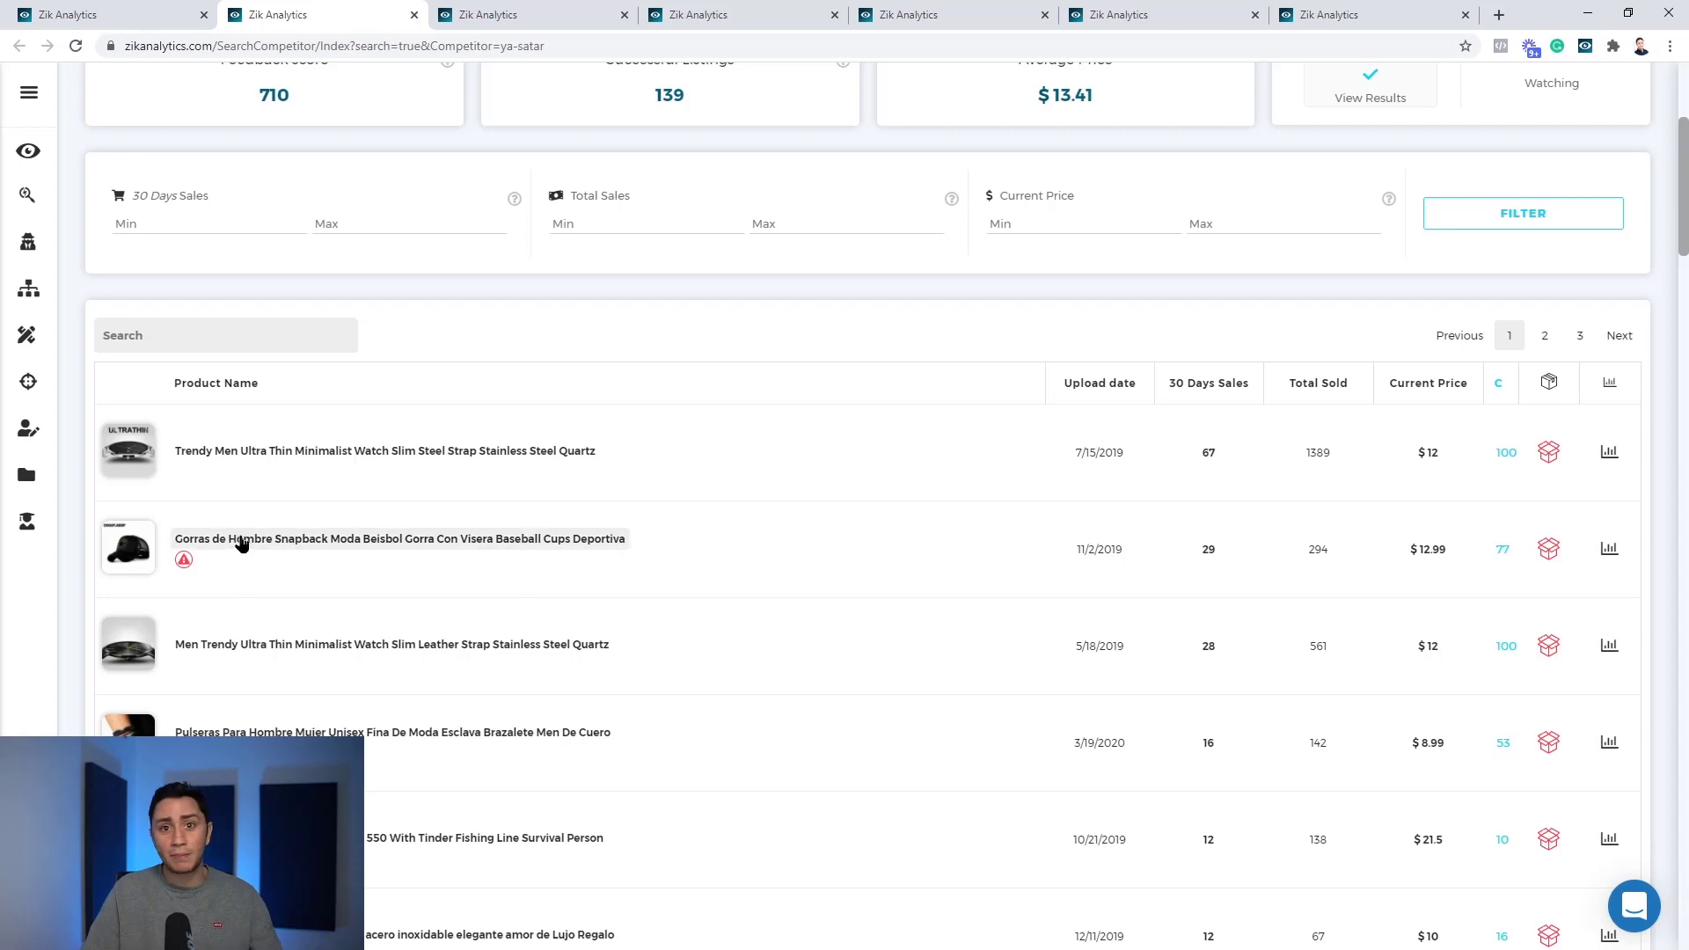
Step: Title-scan the Gorras de Hombre snapback cap and view its competing sellers table
click(1610, 549)
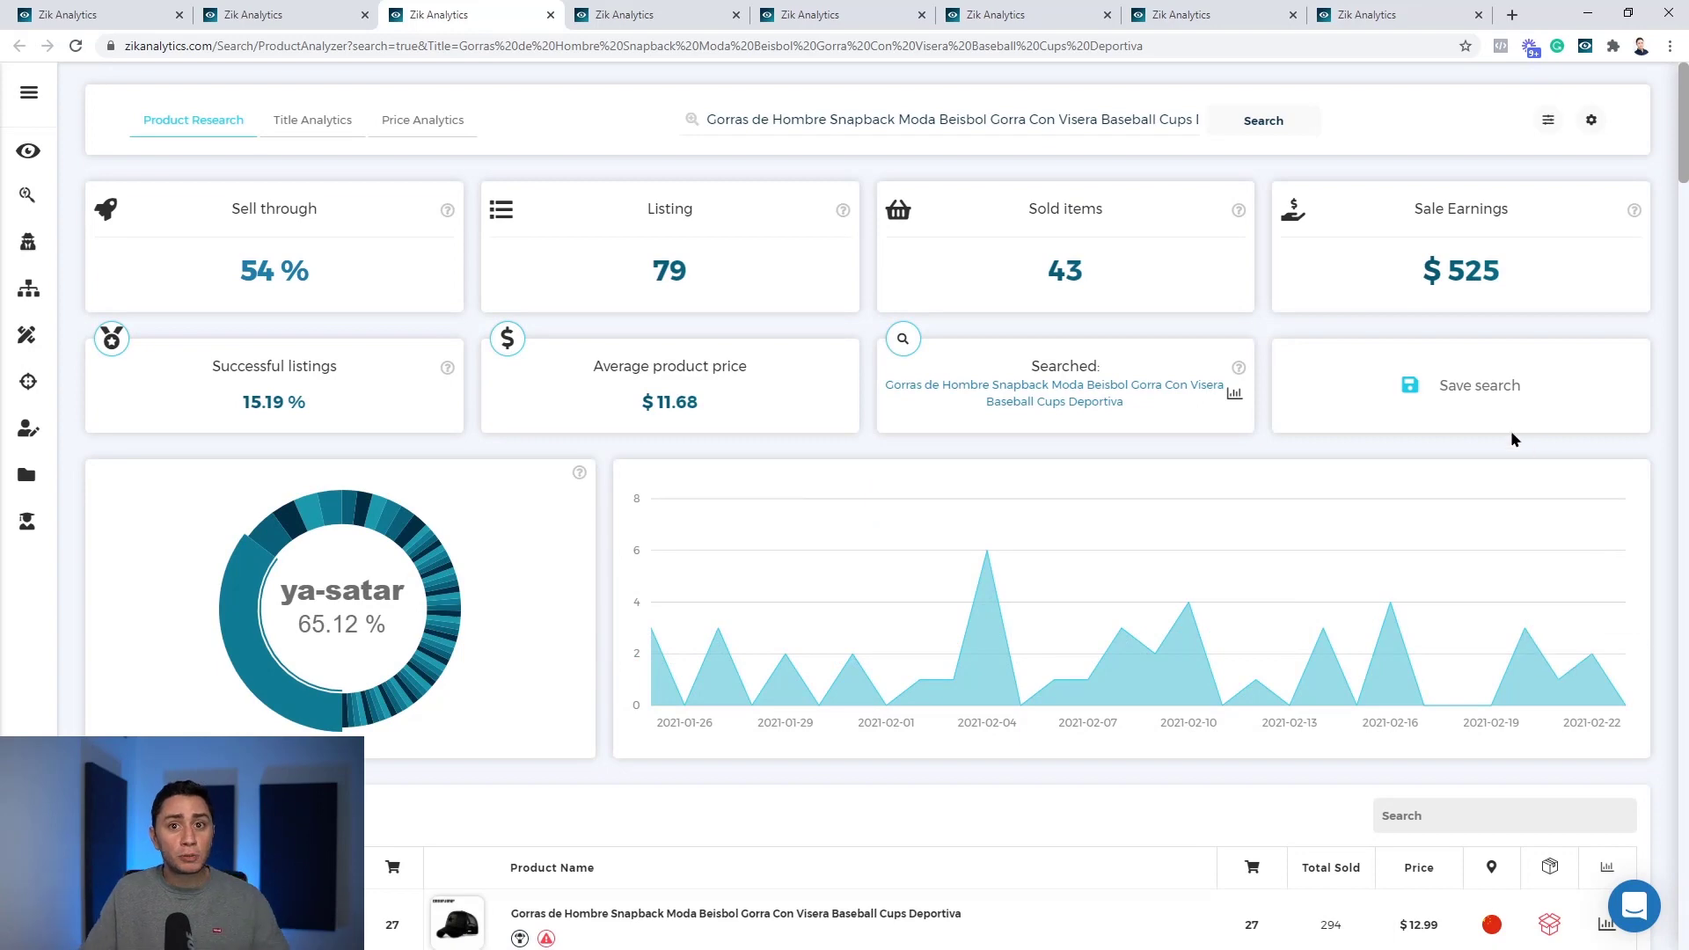
scroll(787, 498, down, 6)
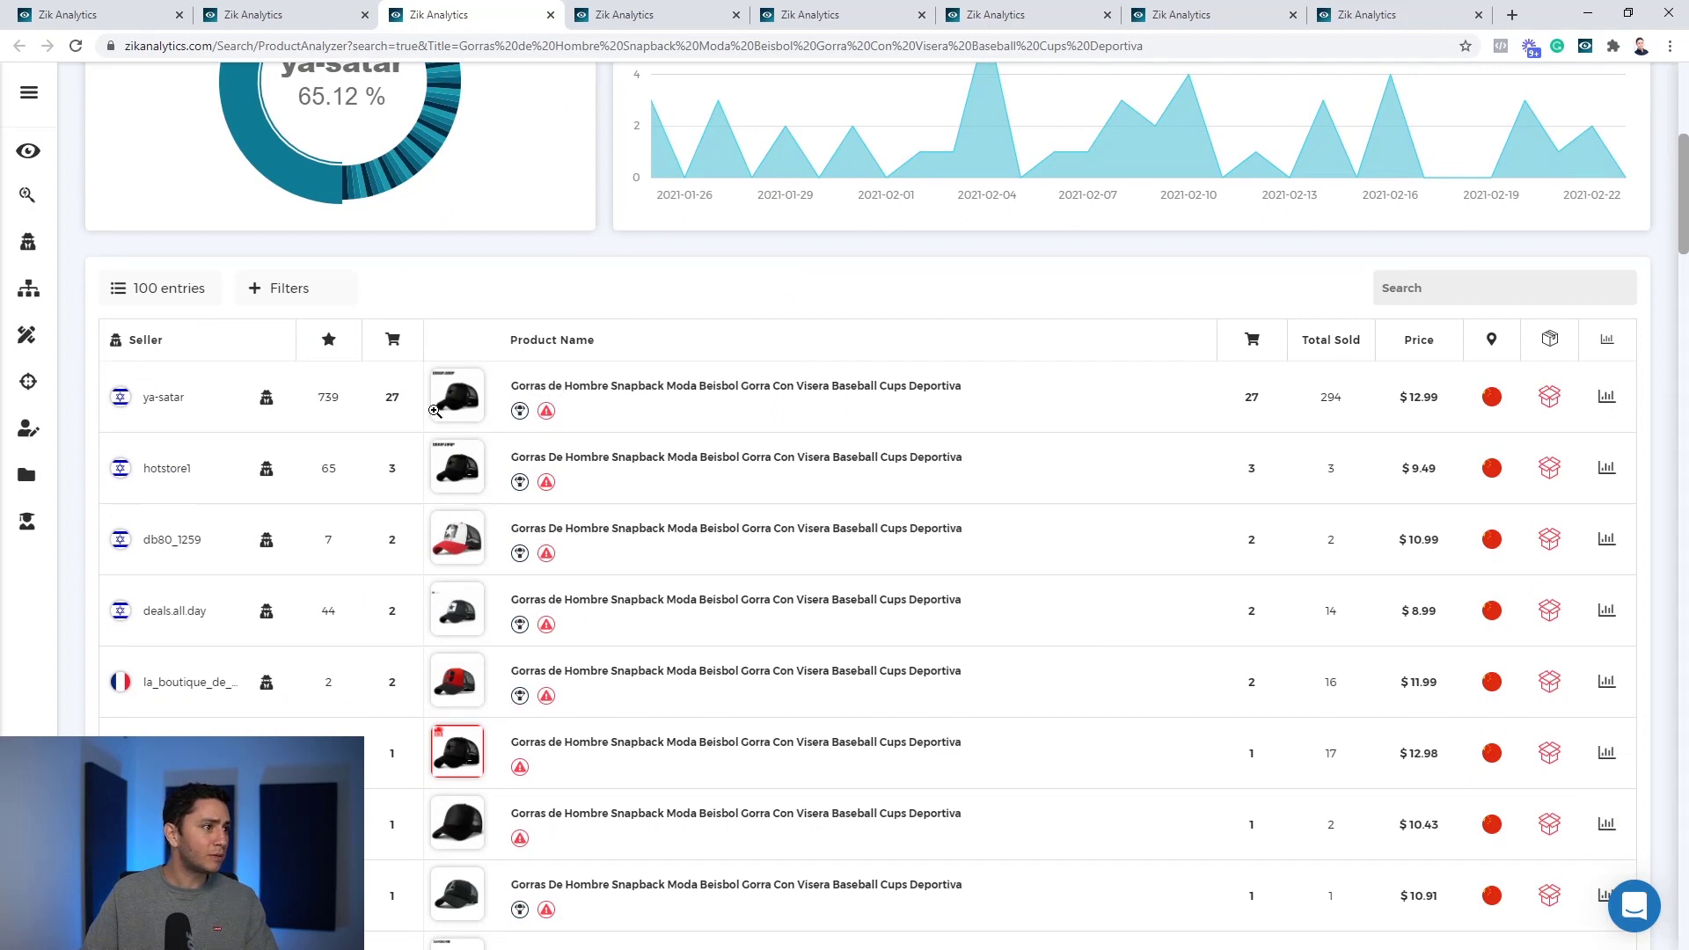
scroll(61, 671, down, 2)
scroll(485, 431, up, 2)
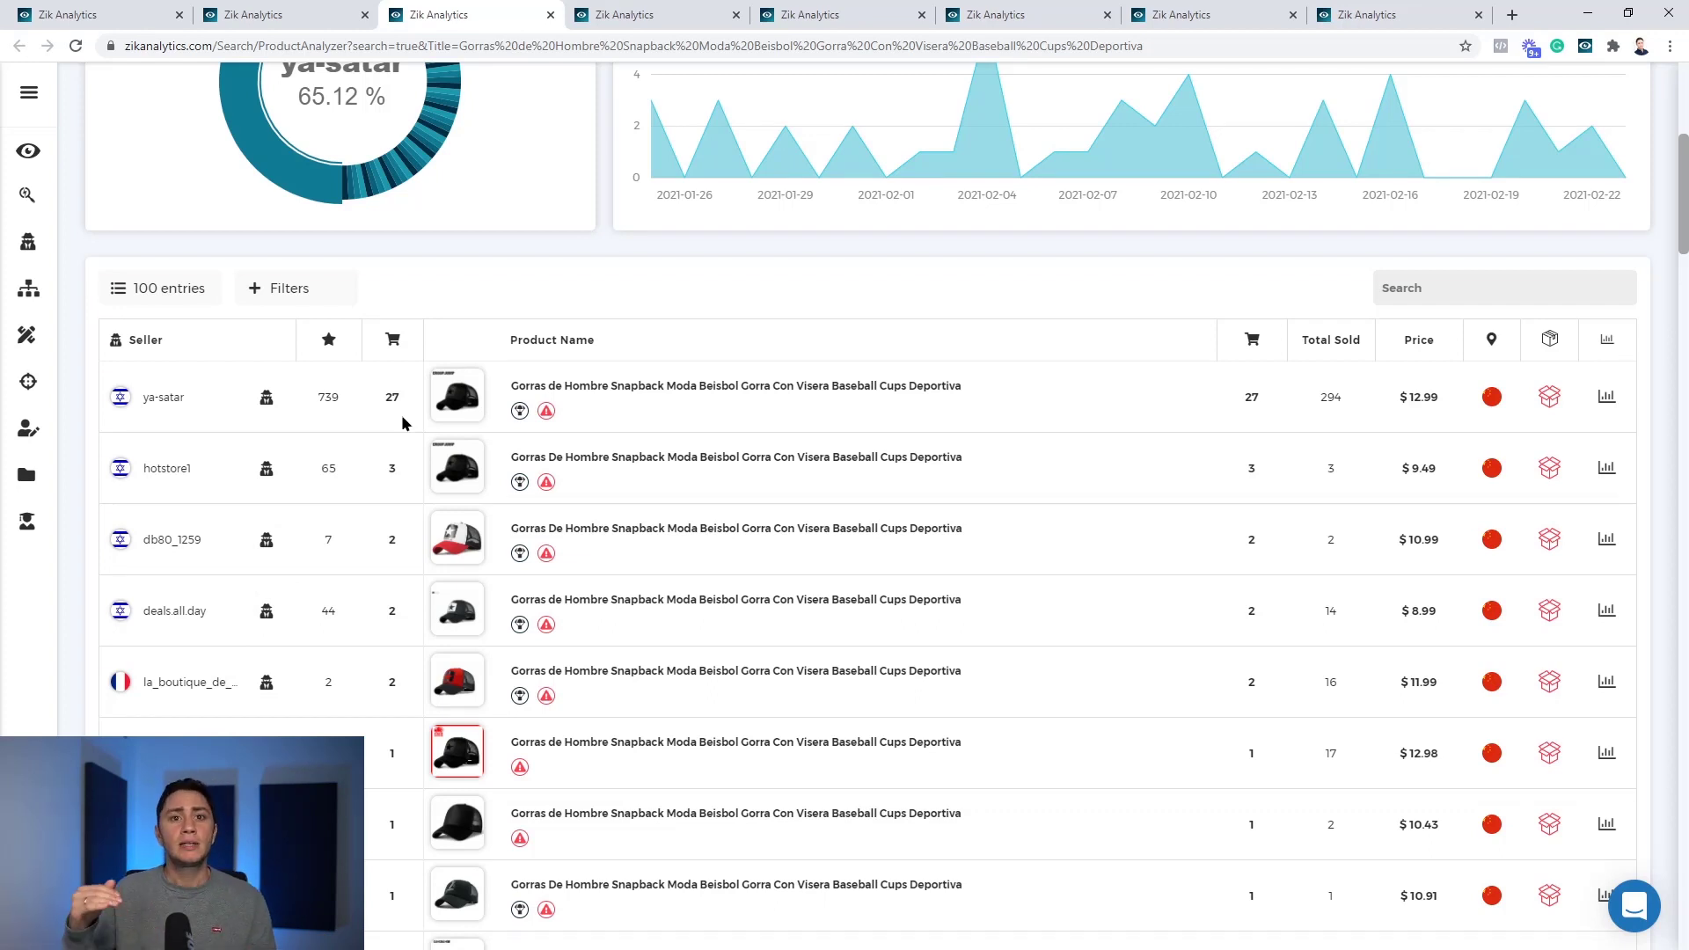
Step: Switch to the Israeli seller's scan and view its top stats: 20.87% sell-through, $7,496 earnings
click(257, 15)
scroll(917, 441, up, 4)
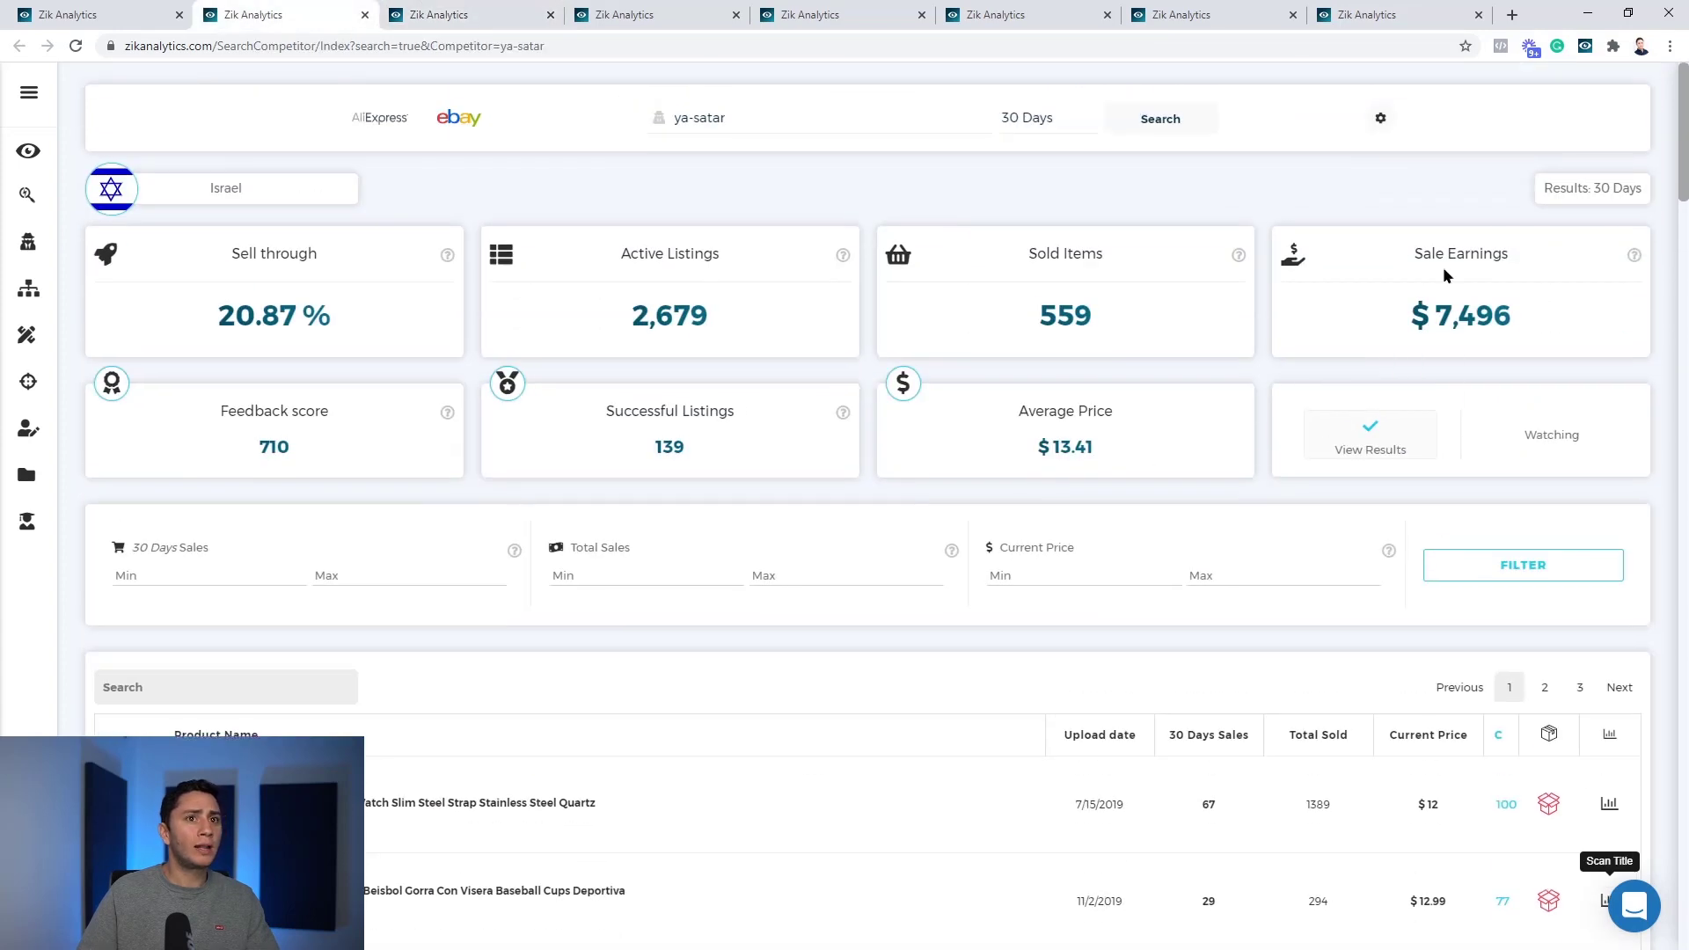
scroll(1301, 608, down, 2)
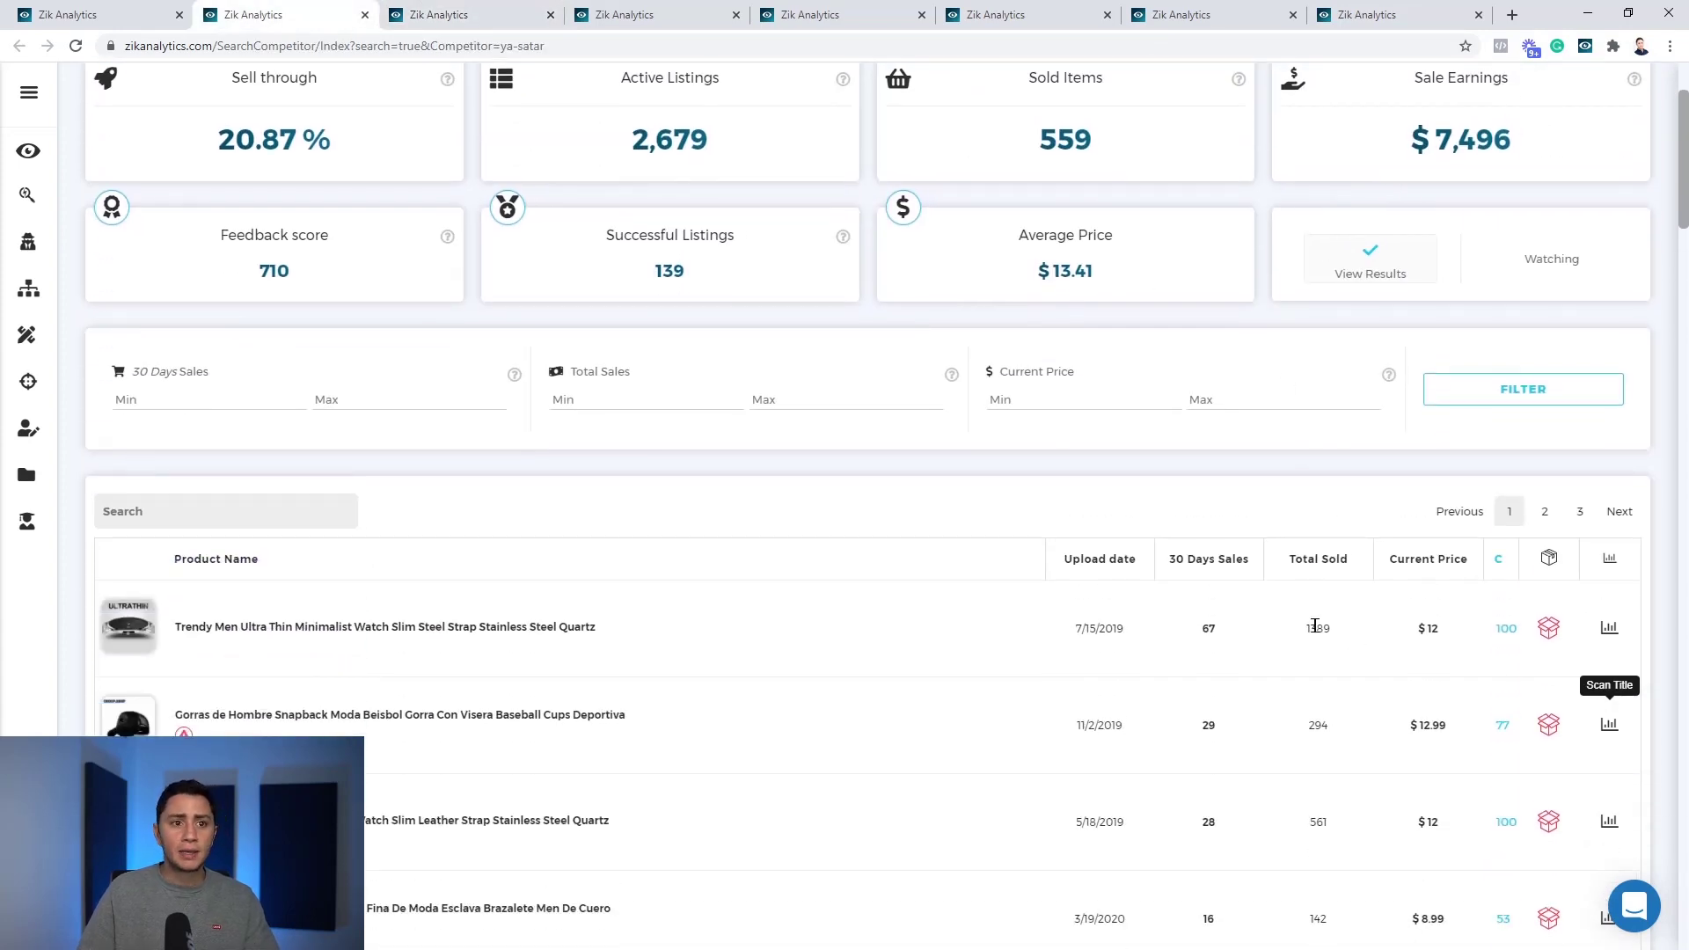
scroll(1243, 735, up, 2)
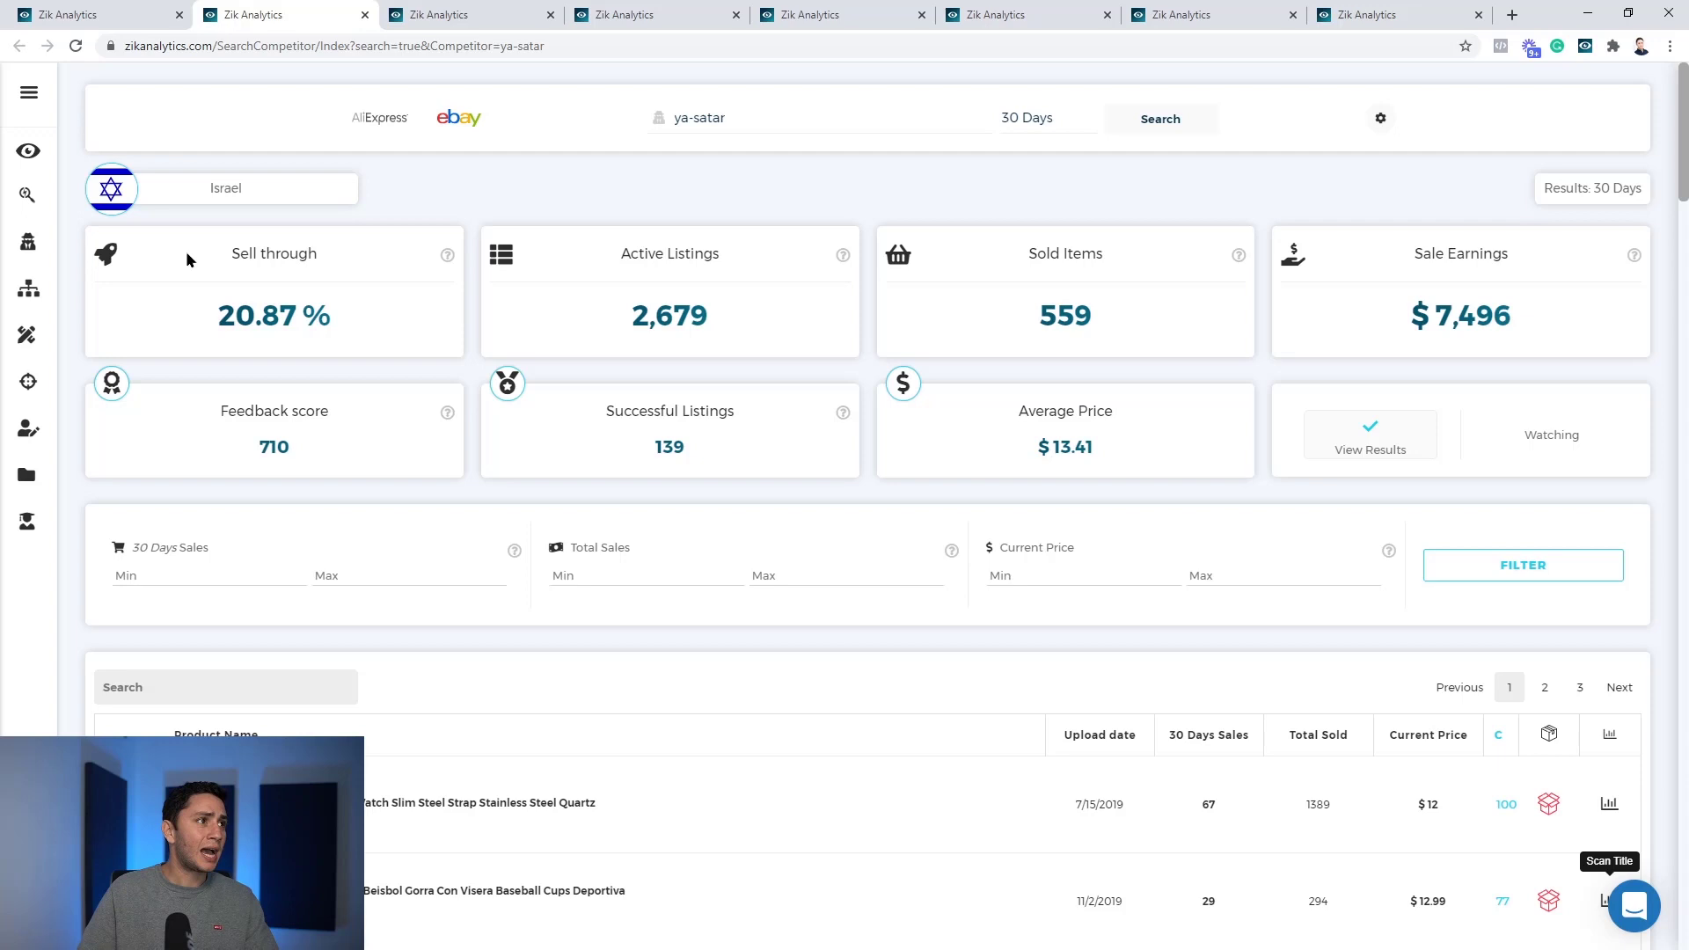